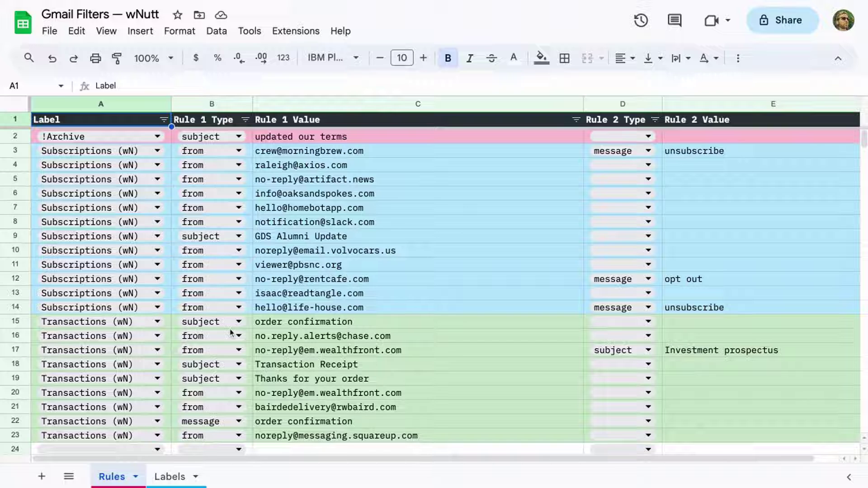
Give row 24 the Subscriptions (wN) label and a sender rule for the life-house.com address.
scroll(228, 346, down, 1)
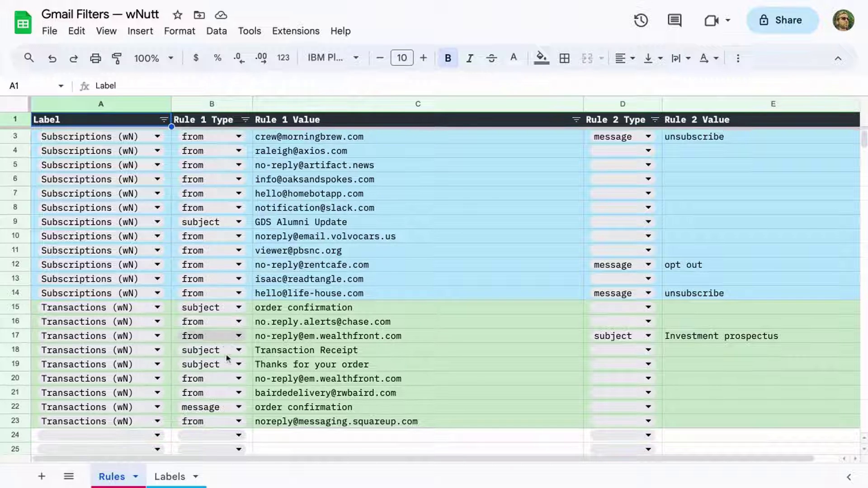
click(133, 437)
click(127, 397)
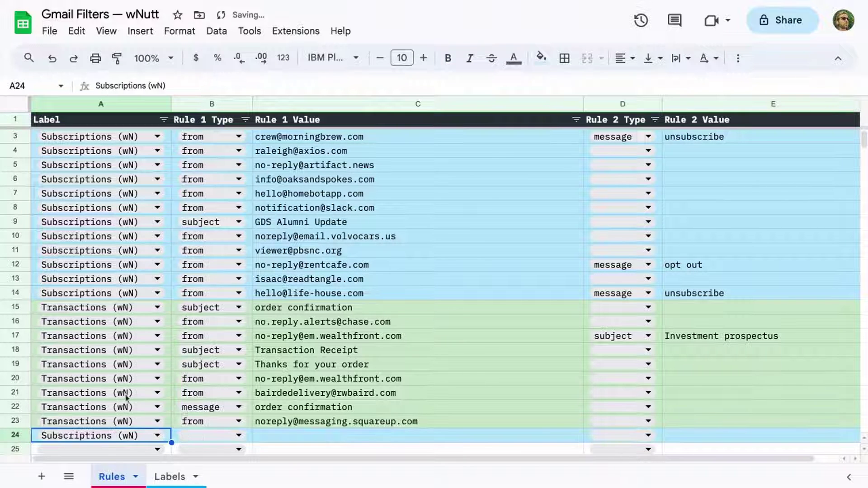
click(204, 437)
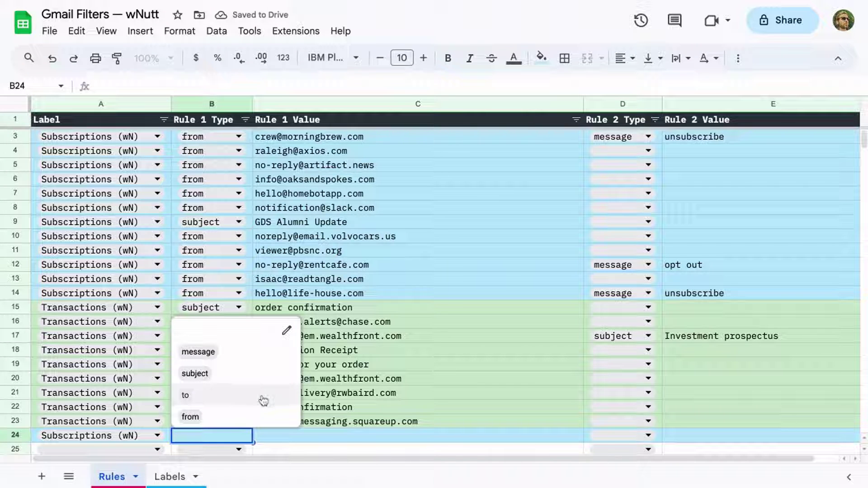
click(264, 413)
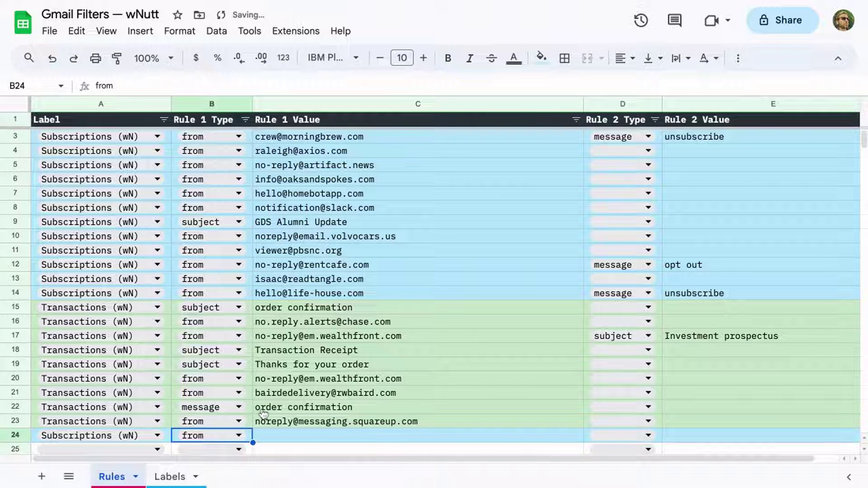
key(Tab)
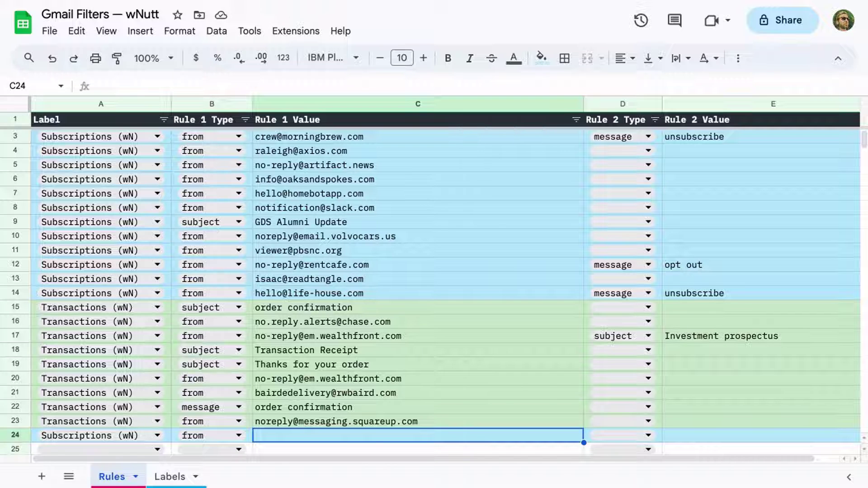
key(Tab)
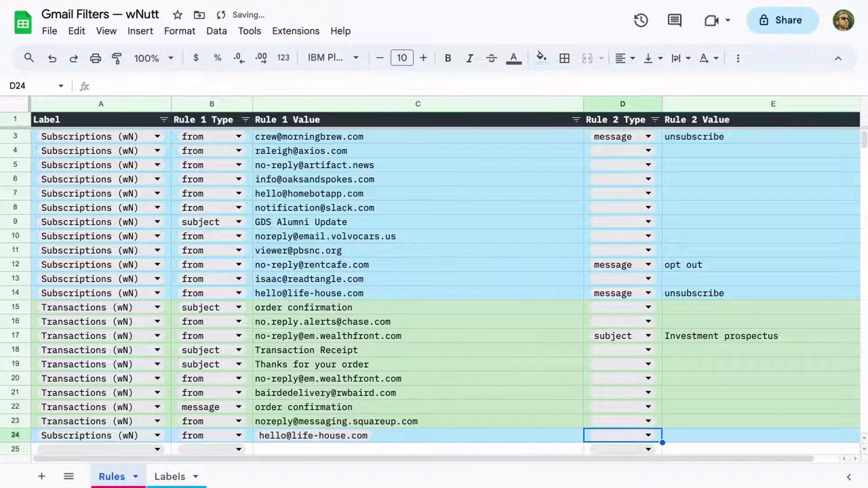
Add a second message rule with value 'unsubscribe' to row 24.
key(Return)
key(Up)
key(Up)
key(Up)
key(Return)
key(Return)
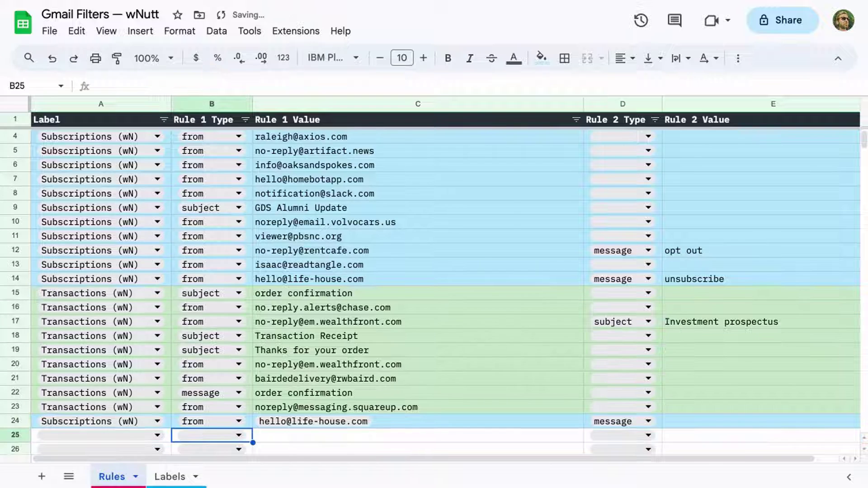
key(Right)
key(Right)
key(Right)
key(Up)
text(unsubscribe)
key(shift+Tab)
Sort the whole sheet A to Z by the Label column.
scroll(163, 106, left, 2)
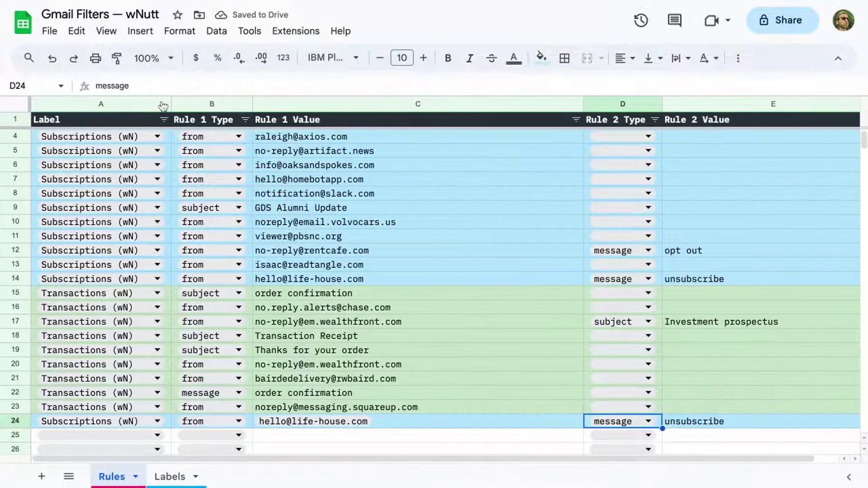
click(162, 104)
click(200, 341)
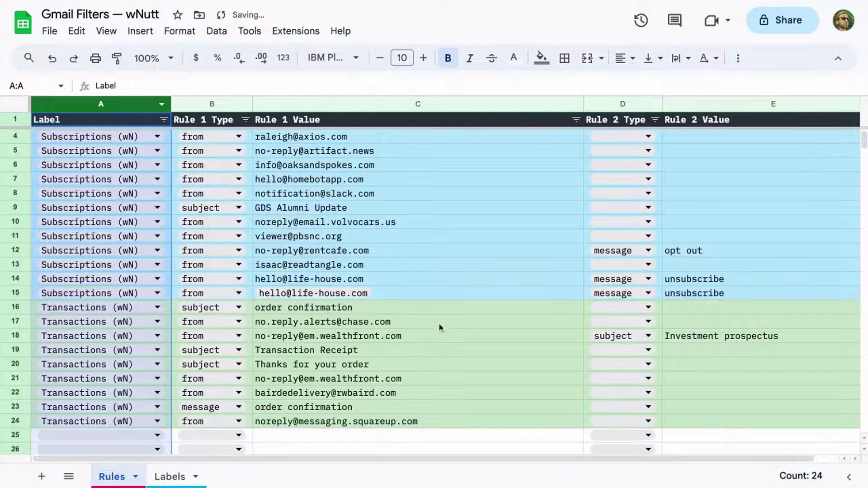
click(450, 343)
scroll(450, 342, up, 2)
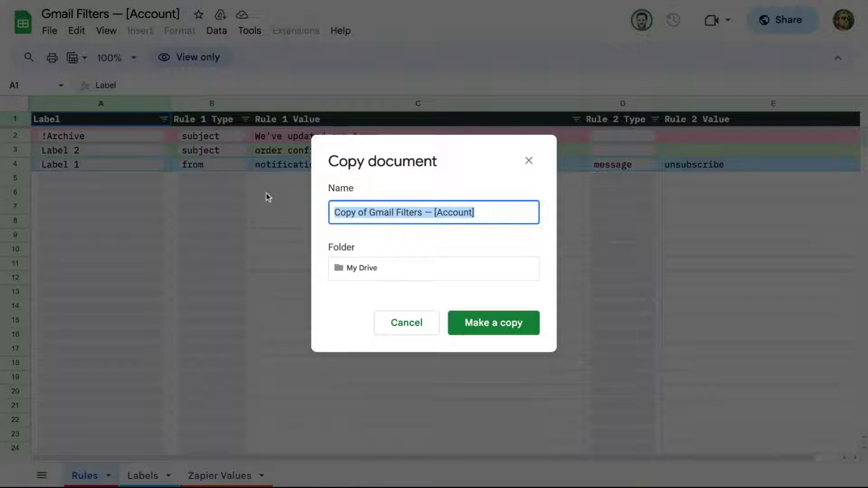
Drop the 'Copy of' prefix, replace [Account] with the owner's name, and create the copy.
click(369, 212)
key(shift+Home)
key(BackSpace)
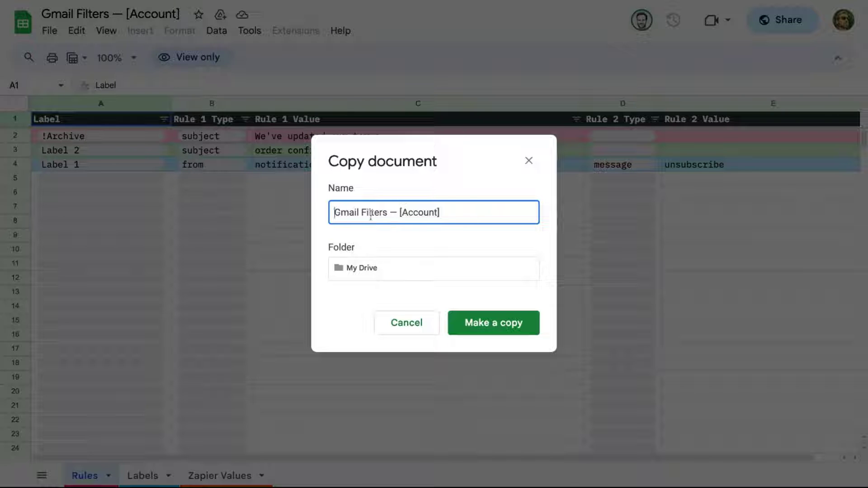
drag(399, 212, 450, 221)
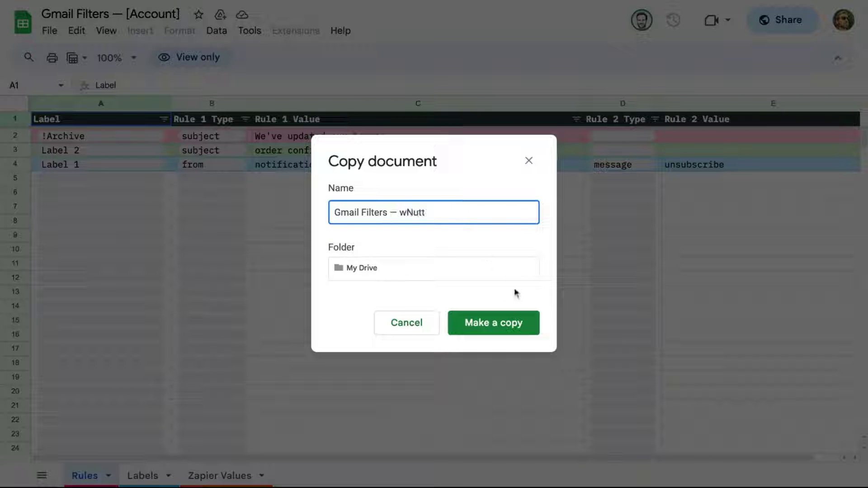
click(493, 322)
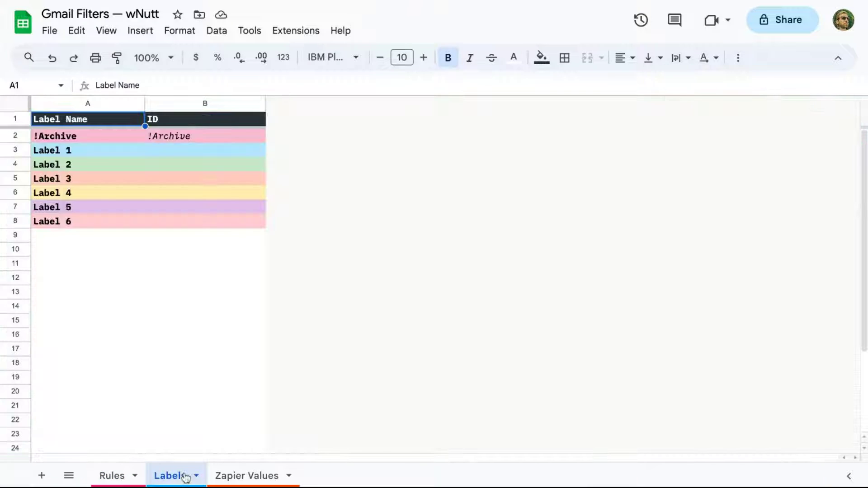
Name labels A3 and A4 'Subscriptions (wN)' and 'Transactions (wN)', then clear Label 3–6.
click(62, 154)
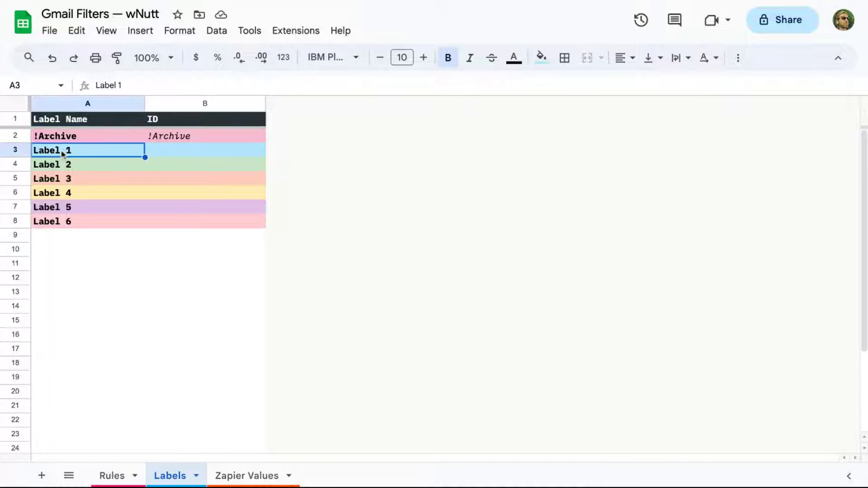
text(Subscriptions (wN)
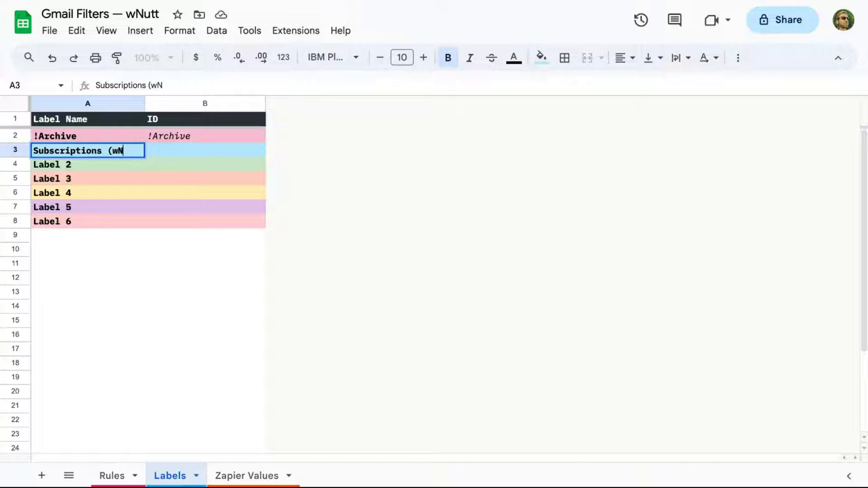
text())
key(Return)
text(Transactions (wN))
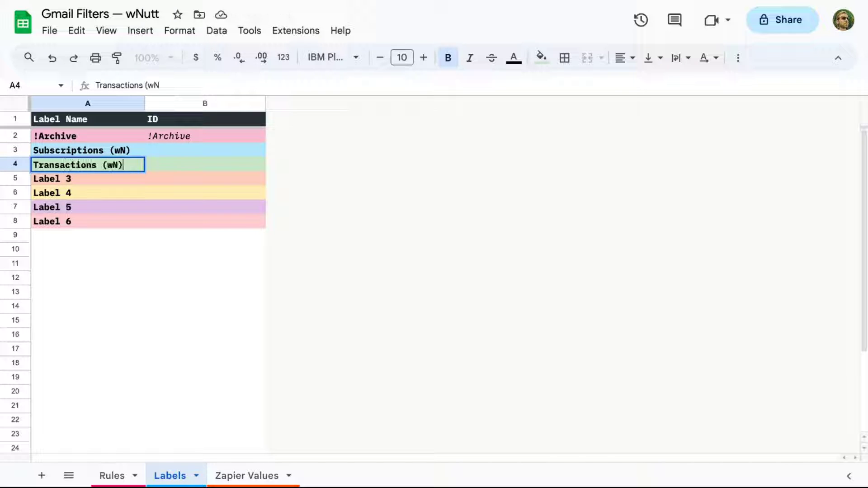
key(Return)
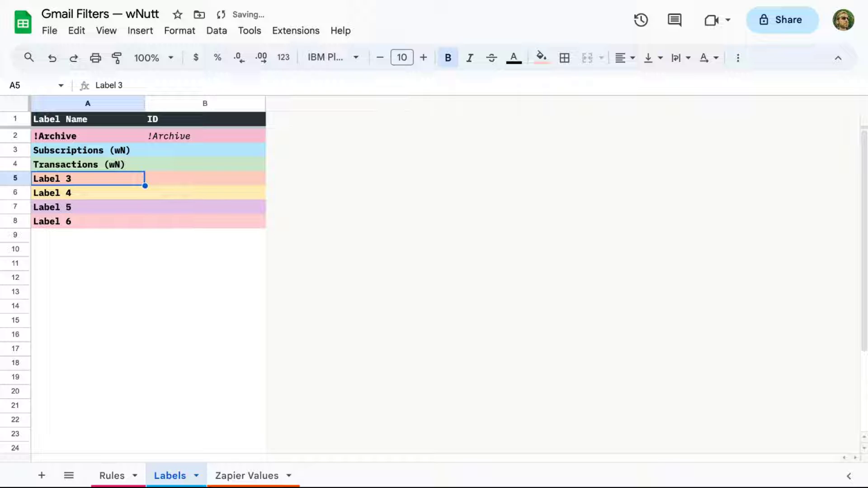
key(shift+Down)
key(shift+Down)
key(shift+Down)
key(Delete)
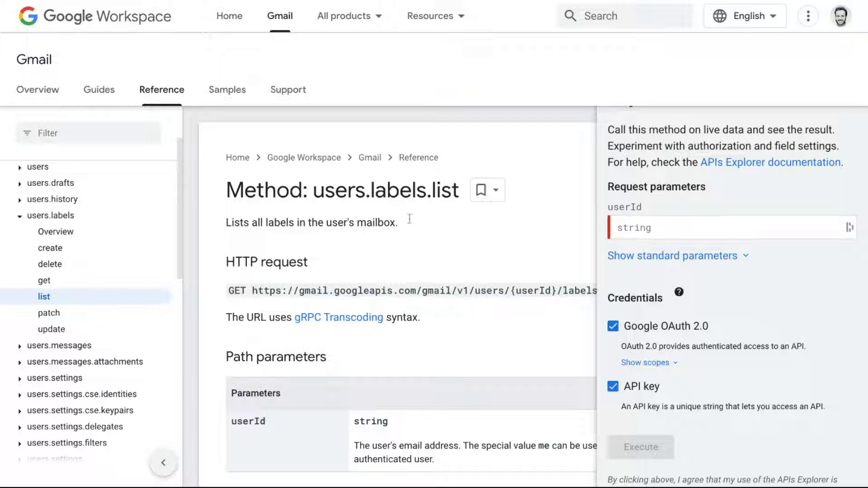
Run users.labels.list with the account's e-mail as userId and scroll the returned label IDs.
click(637, 230)
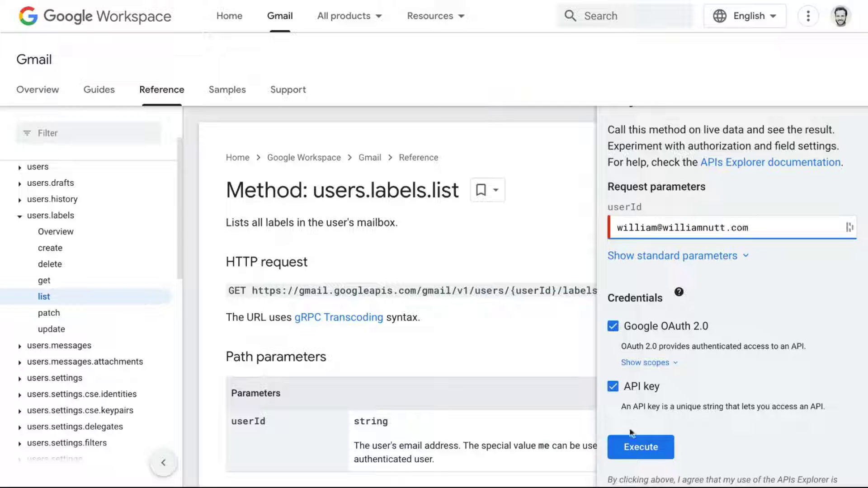
click(635, 448)
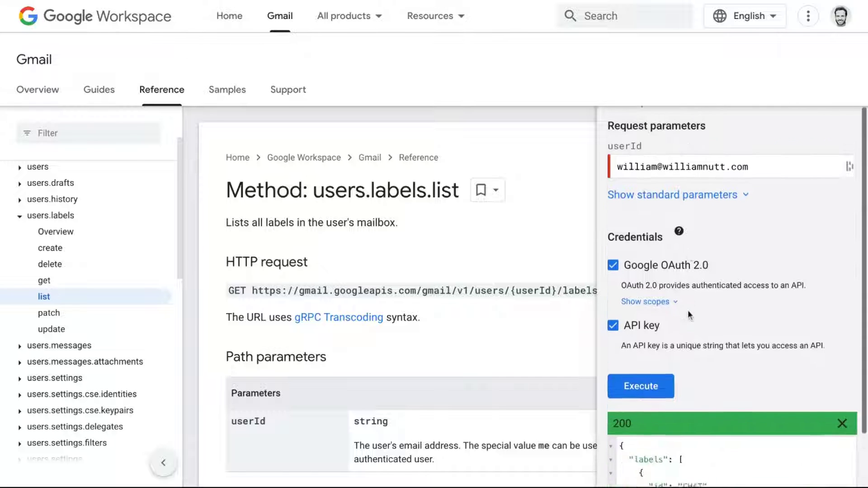
scroll(690, 315, down, 10)
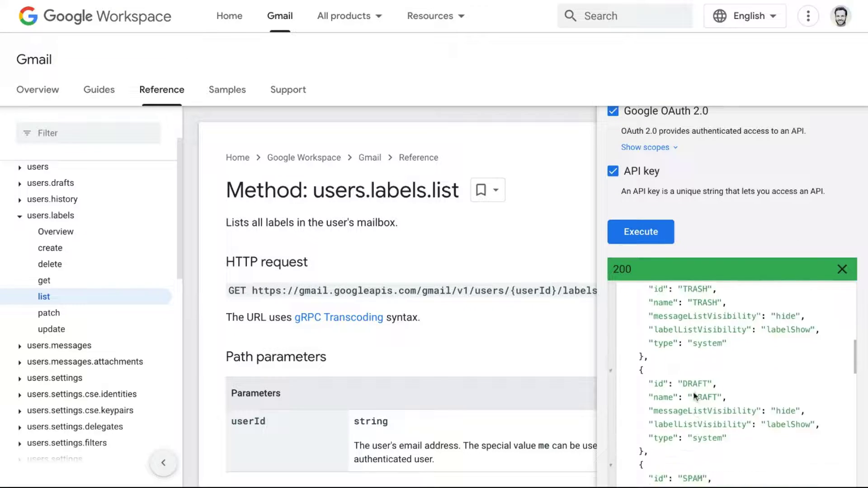
scroll(696, 396, down, 9)
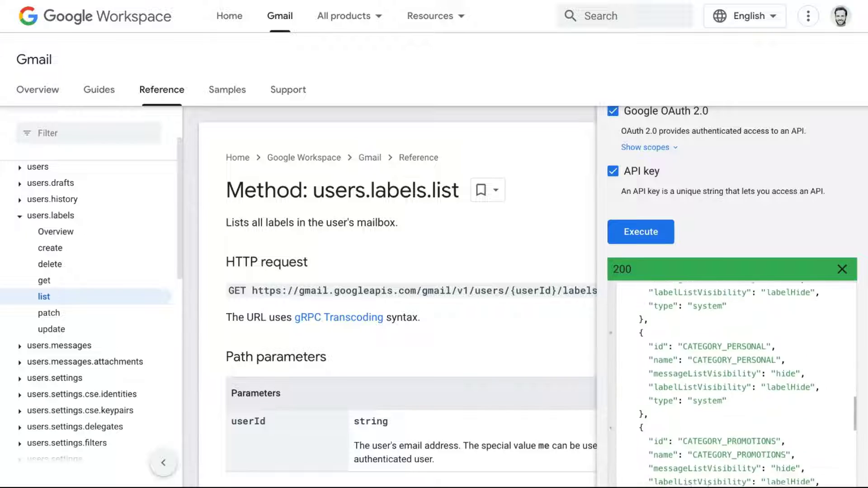
scroll(727, 385, down, 8)
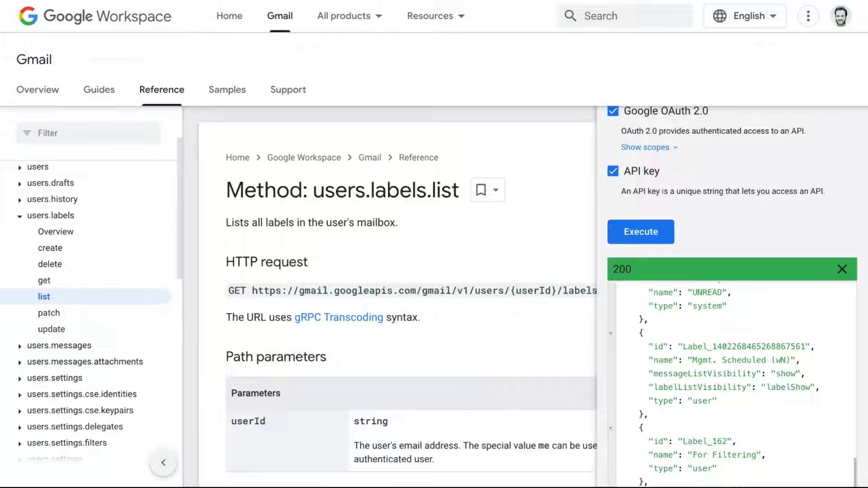
scroll(696, 382, down, 7)
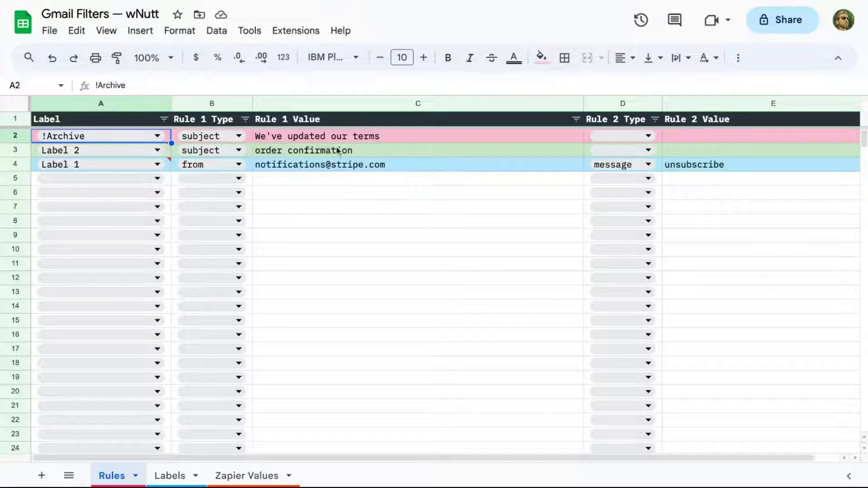
double_click(150, 154)
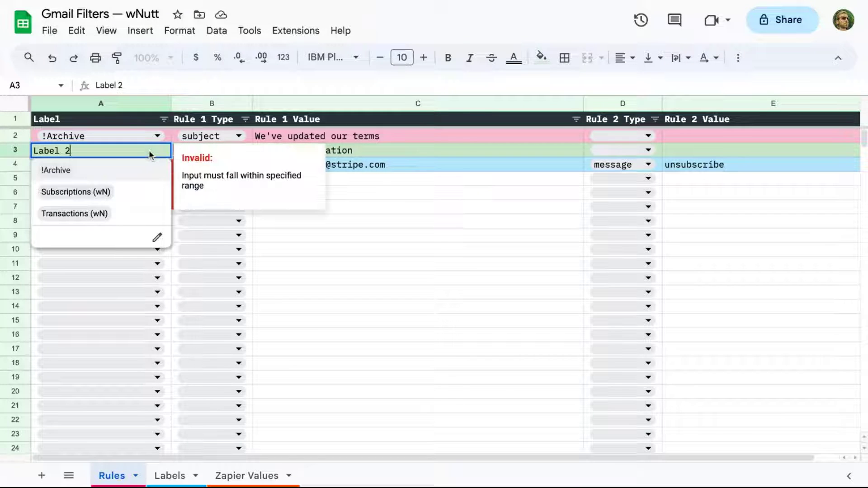
click(113, 214)
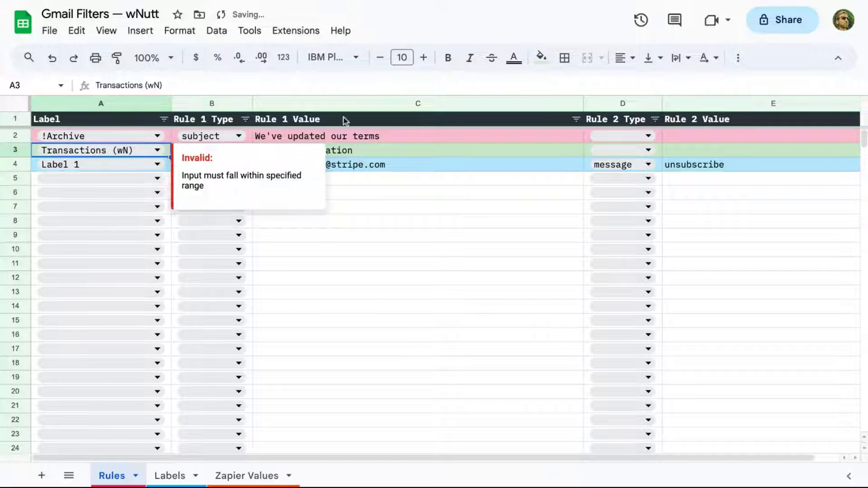
click(376, 152)
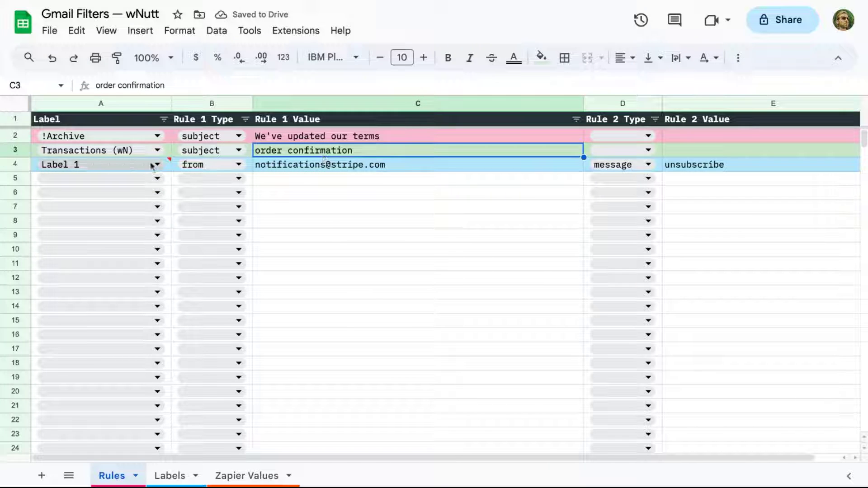
double_click(146, 166)
click(123, 207)
click(374, 168)
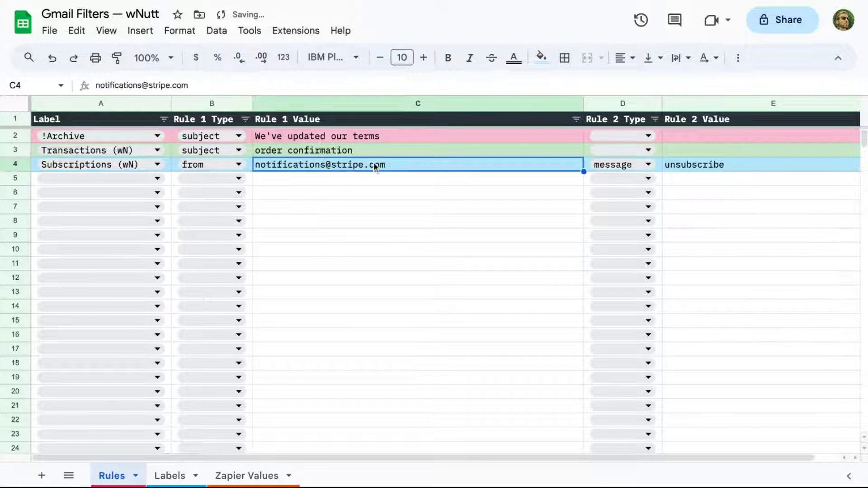
key(ctrl+v)
click(378, 212)
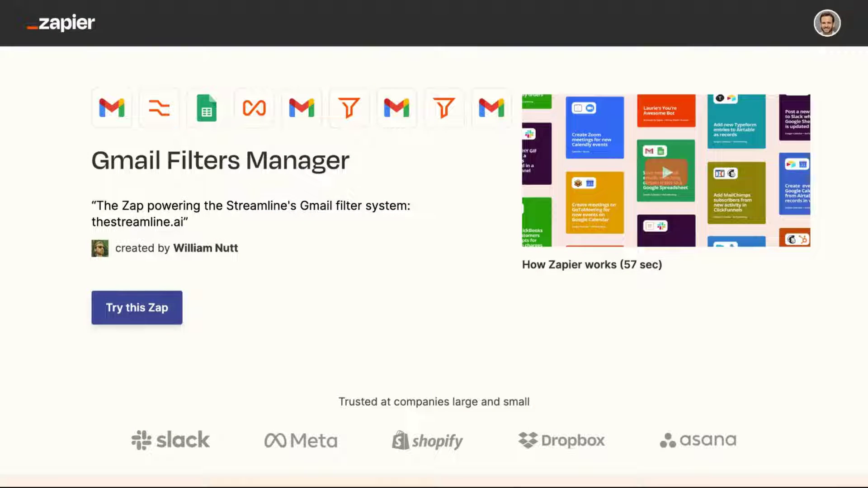
Copy the Gmail Filters Manager template into a new draft zap with 'Try this Zap'.
click(164, 309)
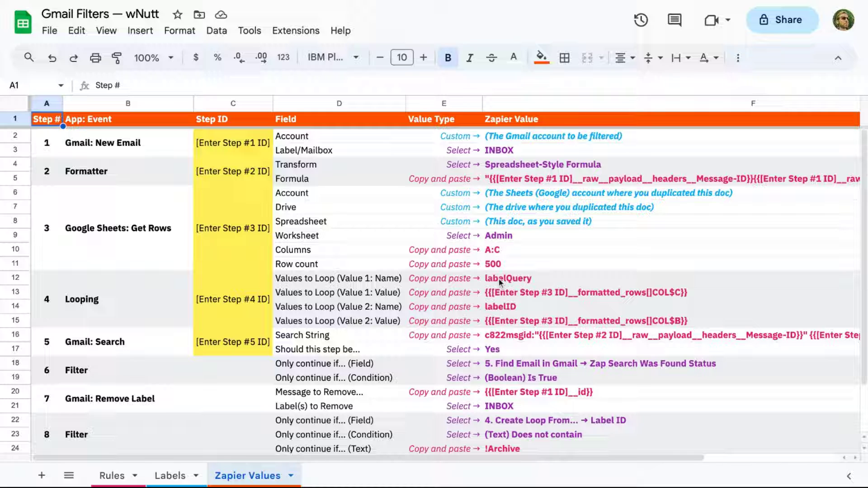
Copy the Gmail trigger's step ID 213145944 from the URL into Step ID cell C2.
click(234, 144)
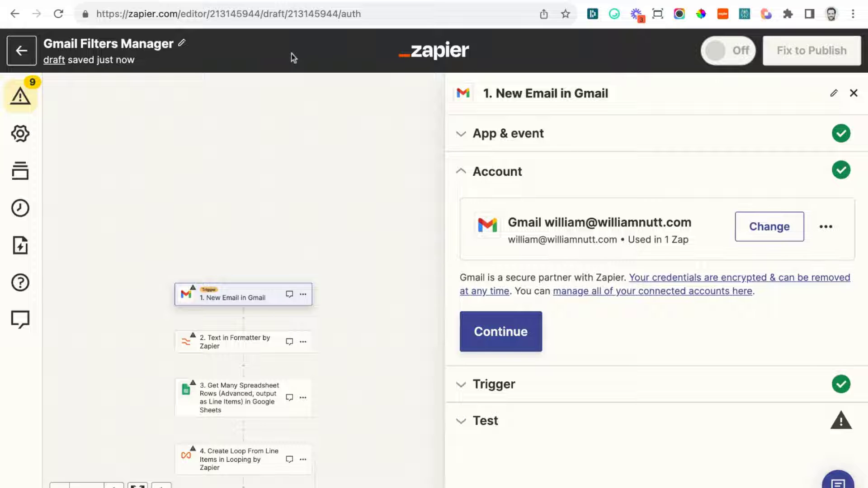
click(265, 297)
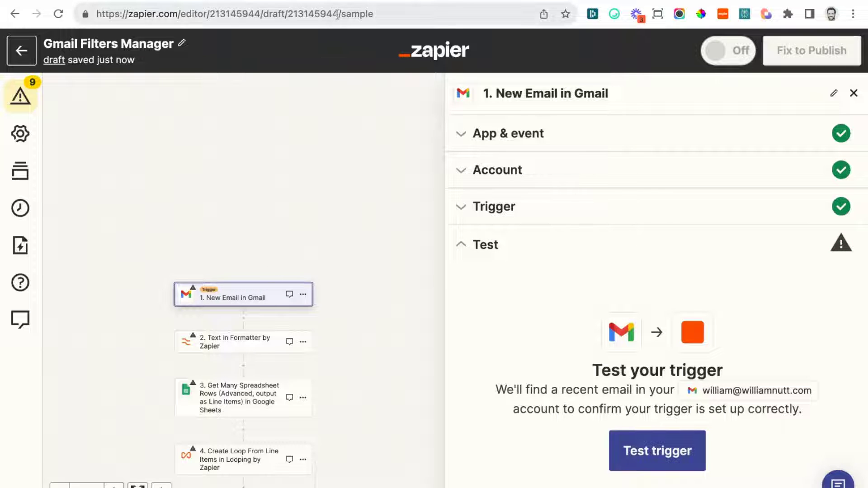
drag(338, 14, 289, 17)
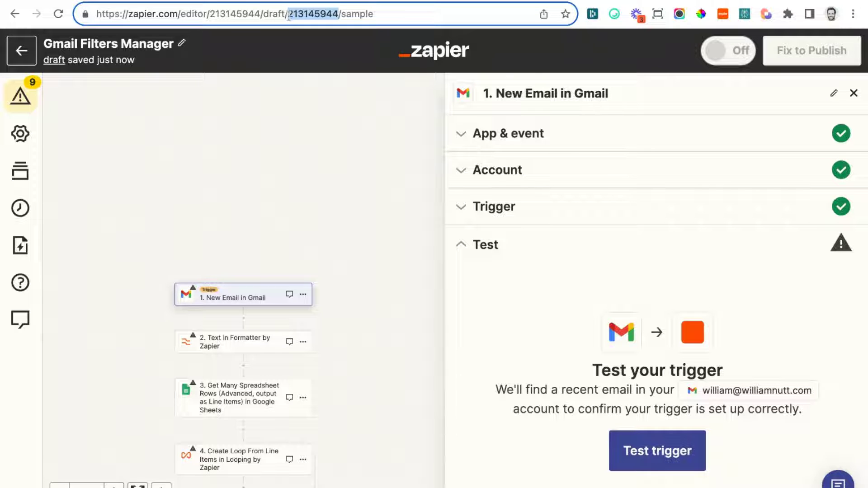
key(super+c)
key(ctrl+Tab)
key(super+v)
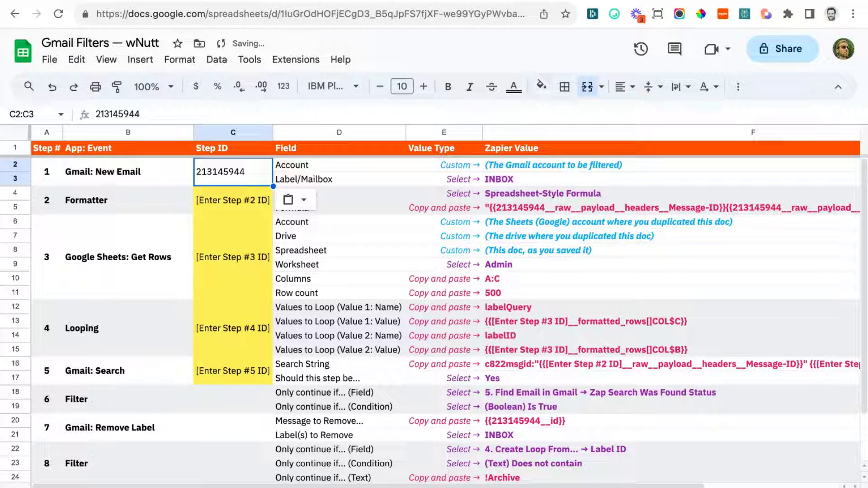
Paste the Formatter step's ID 213145945 into C4, then view the trigger's connected Gmail account.
click(233, 200)
key(ctrl+shift+Tab)
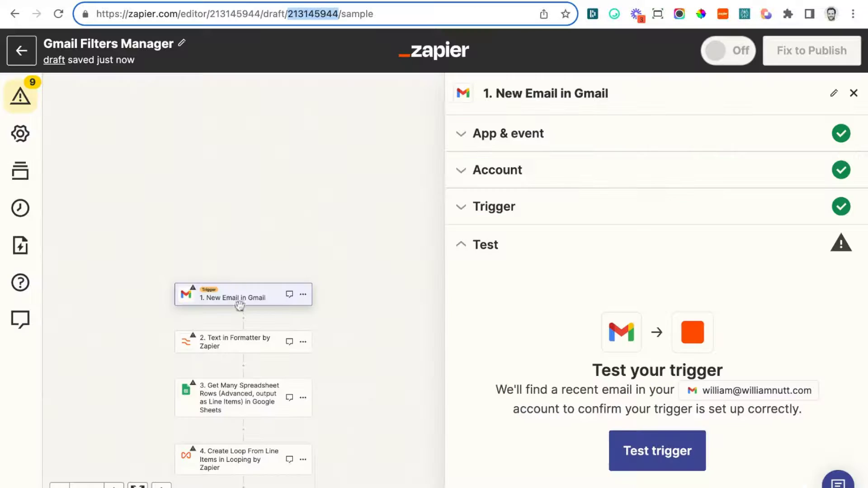
click(240, 343)
drag(338, 14, 289, 14)
key(ctrl+c)
key(ctrl+Tab)
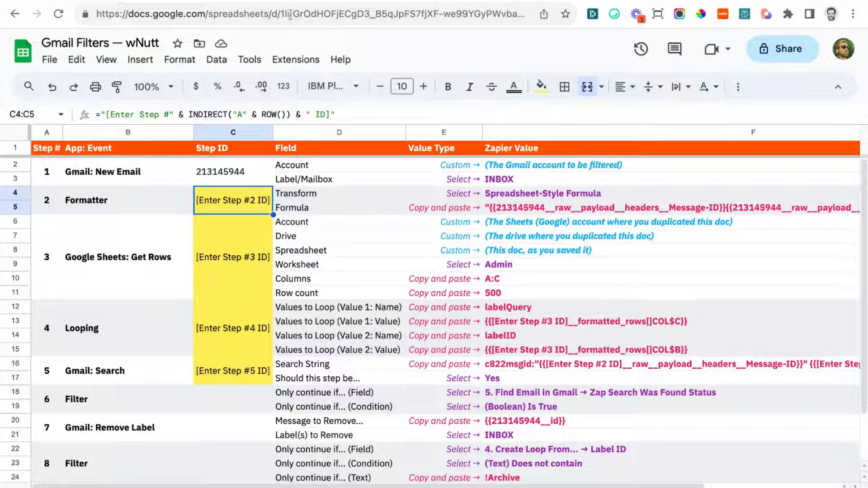
key(ctrl+v)
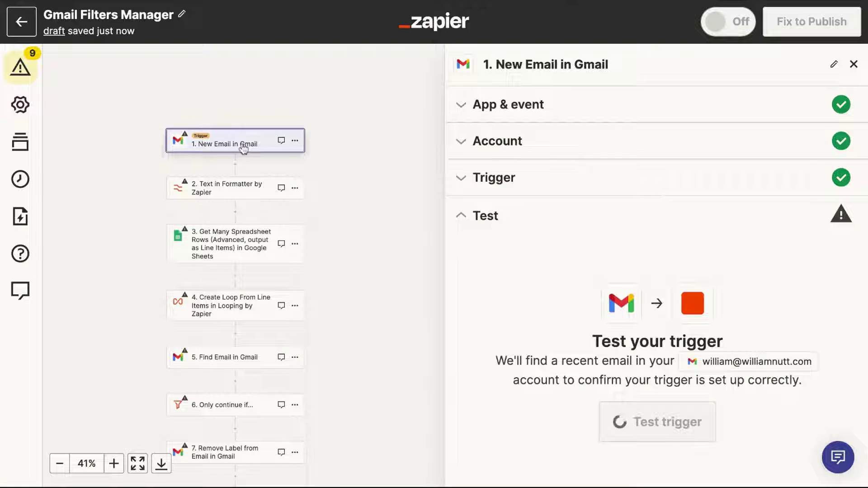
click(517, 154)
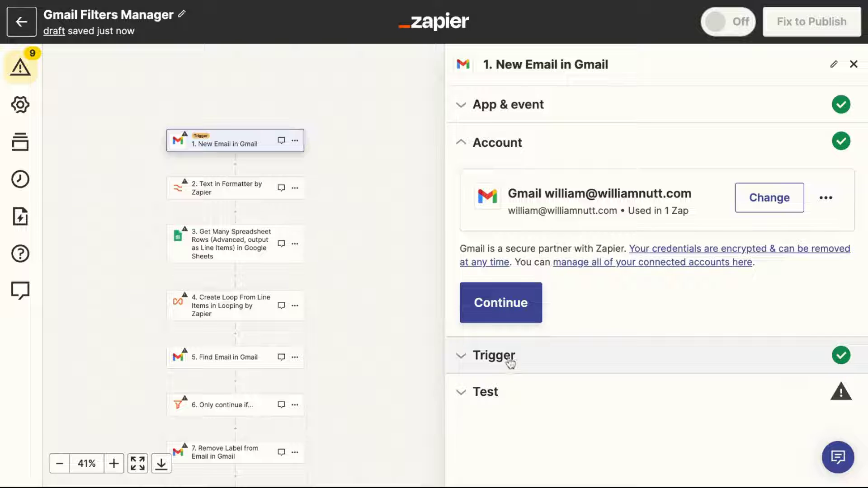
Set the Gmail trigger's Label/Mailbox to INBOX.
click(509, 357)
click(514, 247)
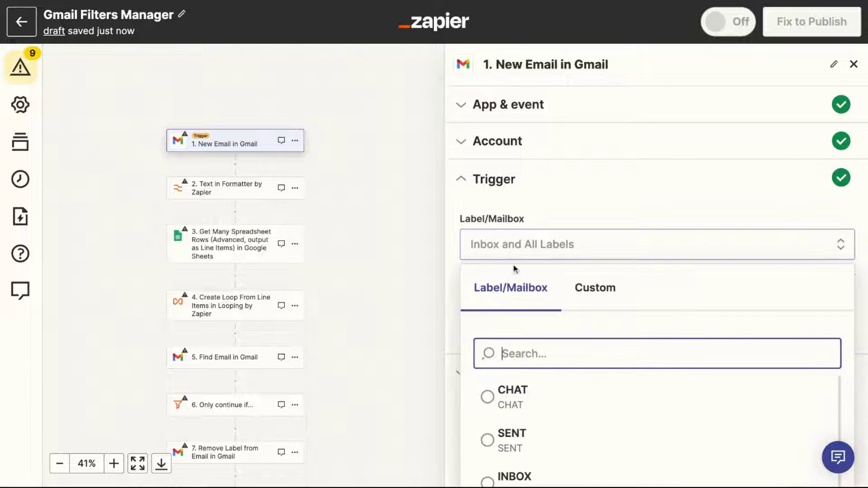
scroll(507, 432, down, 1)
click(507, 418)
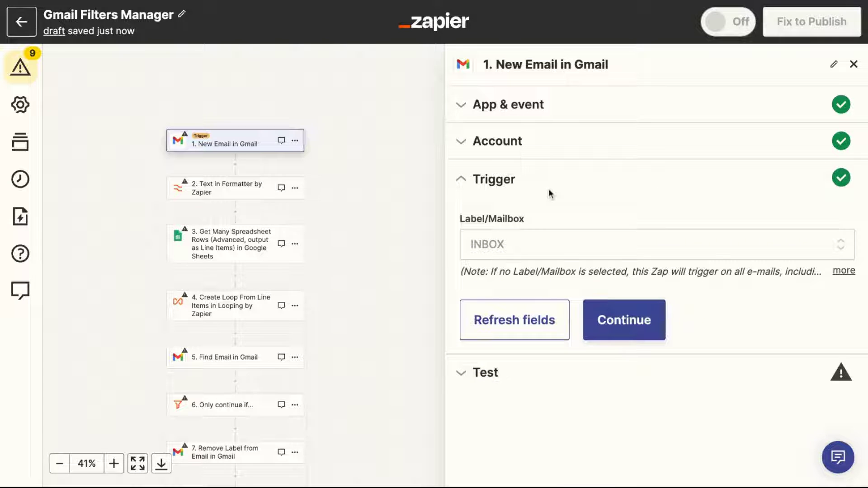
Test the trigger to pull sample emails and continue with Email C as the record.
click(504, 379)
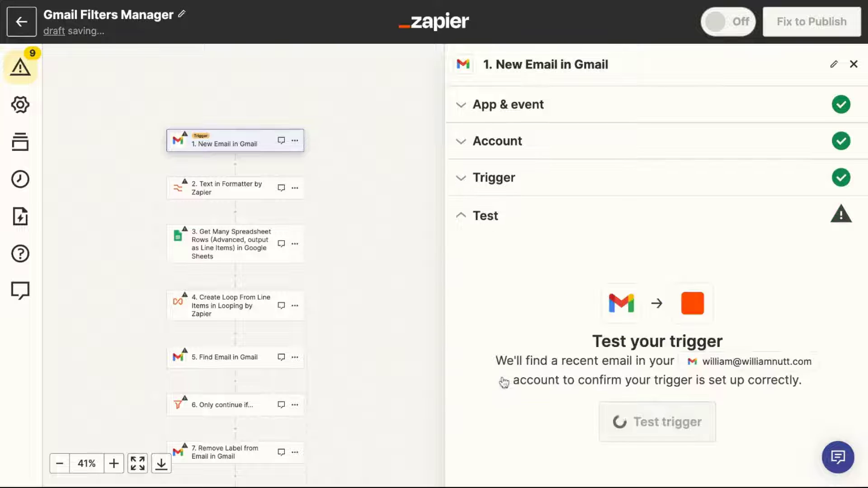
click(621, 417)
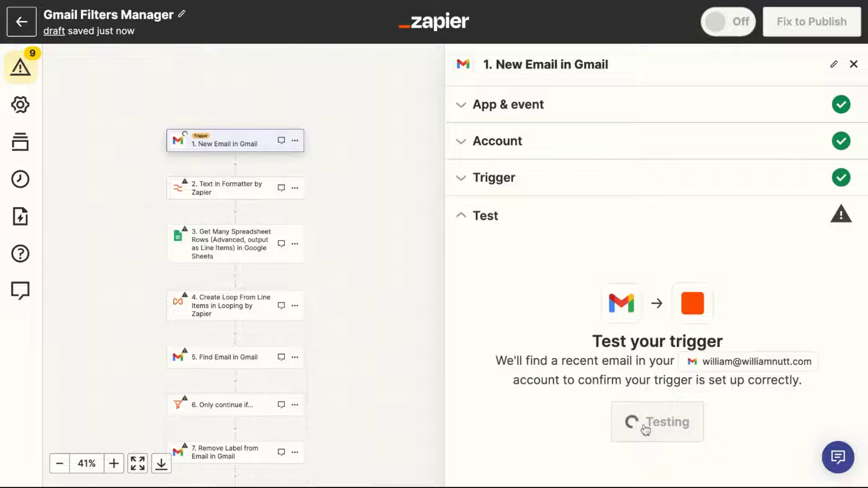
scroll(620, 294, down, 5)
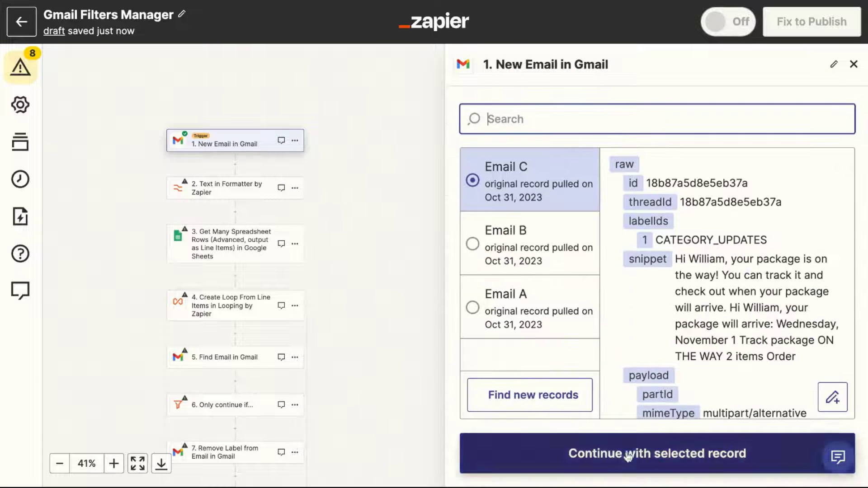
click(628, 458)
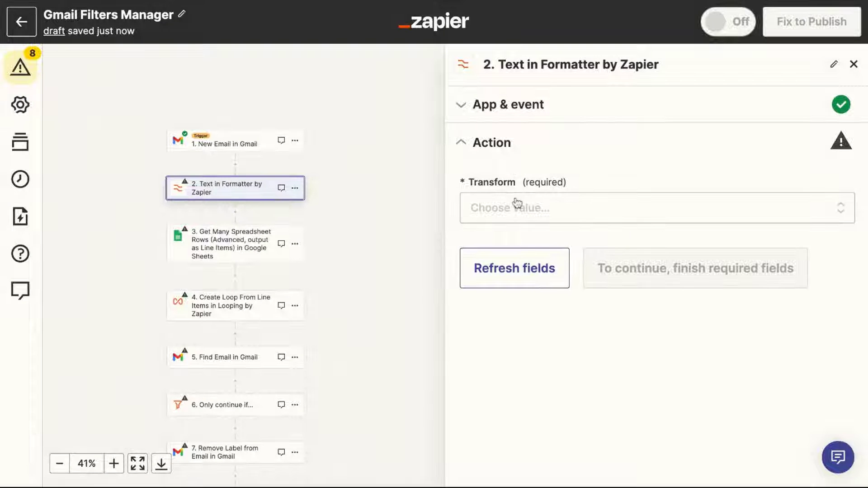
Choose Spreadsheet-Style Formula as the Formatter's transform.
click(516, 205)
text(Spread)
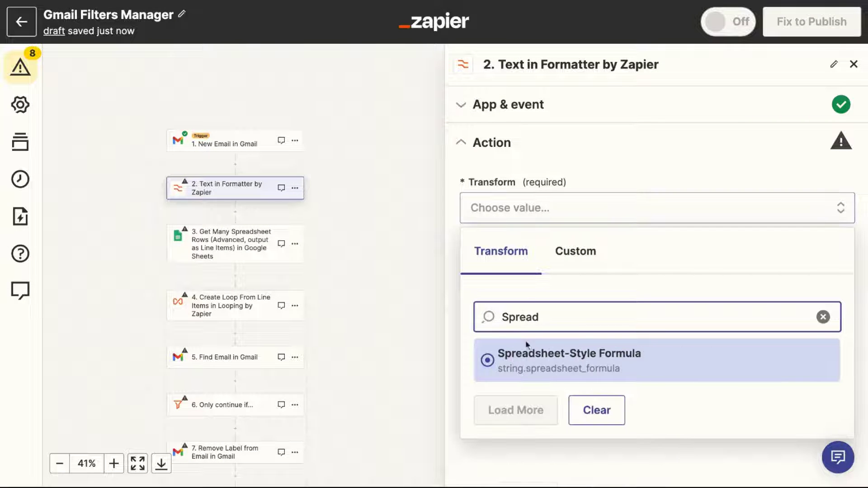
click(528, 349)
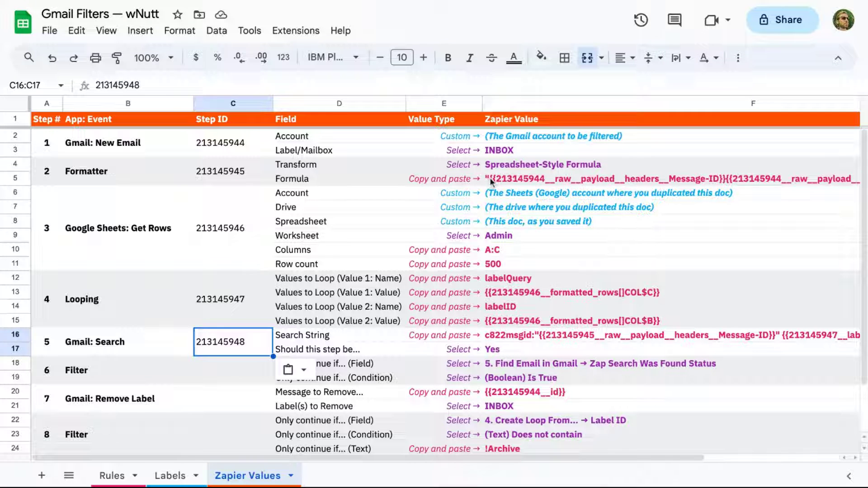
Paste the Message-ID formula from cell F5 into Formula, then continue and test the step.
click(493, 178)
key(ctrl+c)
key(ctrl+Tab)
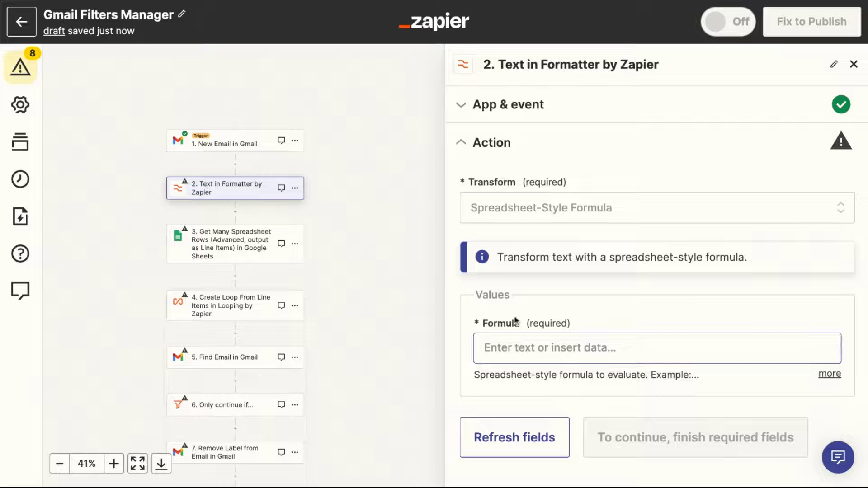
click(514, 350)
key(ctrl+v)
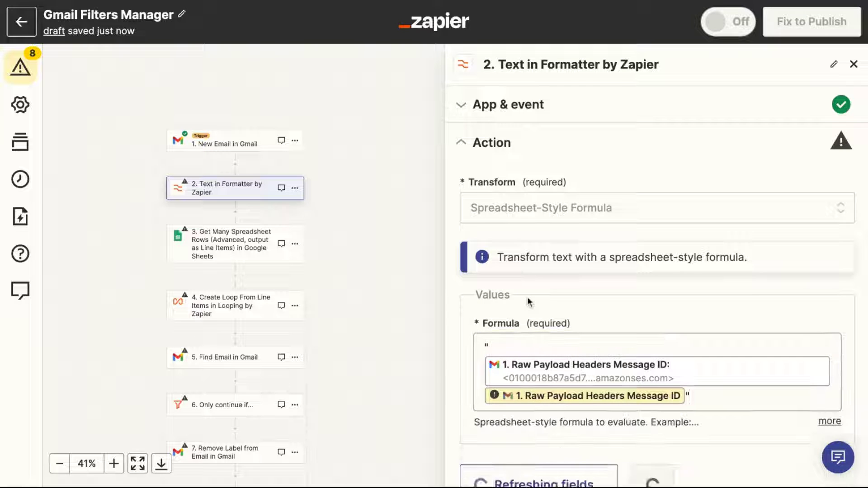
click(603, 427)
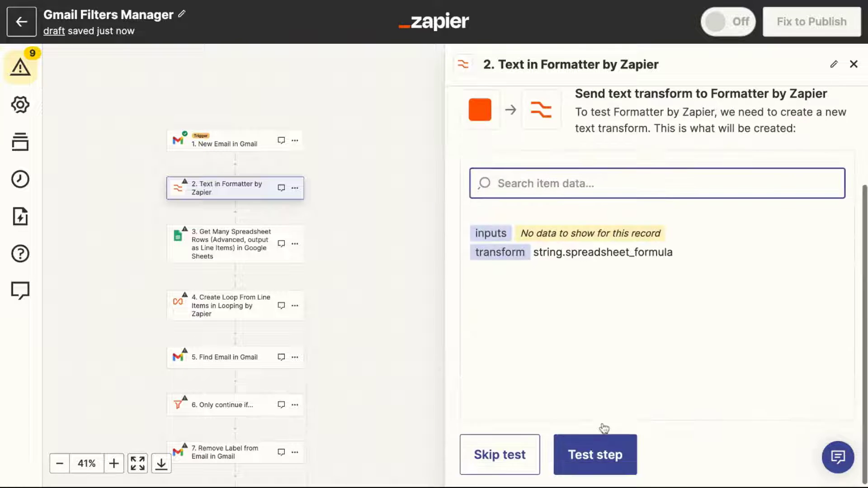
click(605, 455)
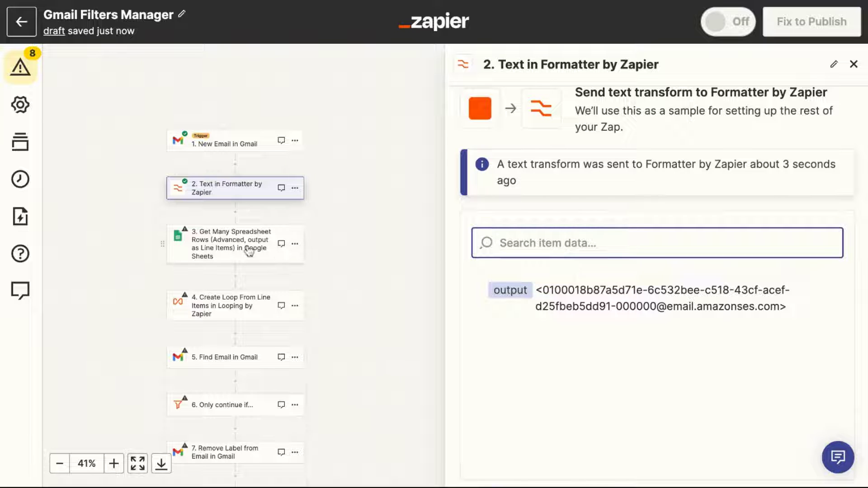
Point step 3 at the Gmail Filters spreadsheet's Admin worksheet.
click(250, 252)
key(ctrl+Tab)
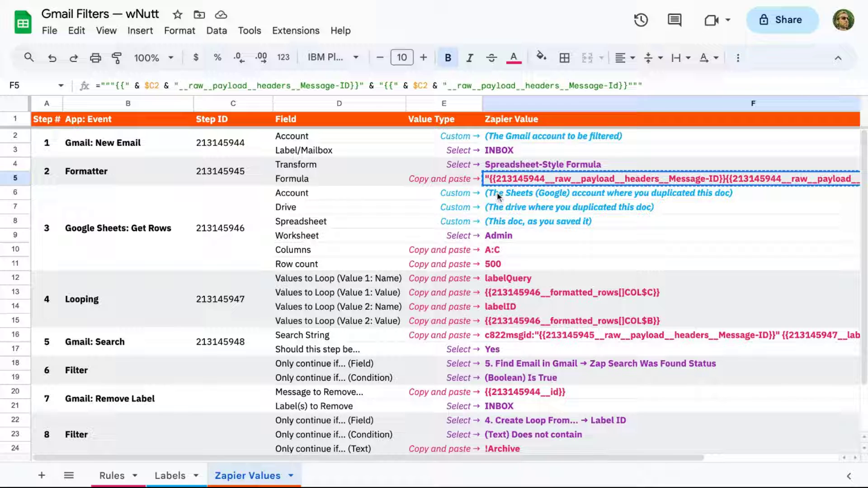
key(ctrl+shift+Tab)
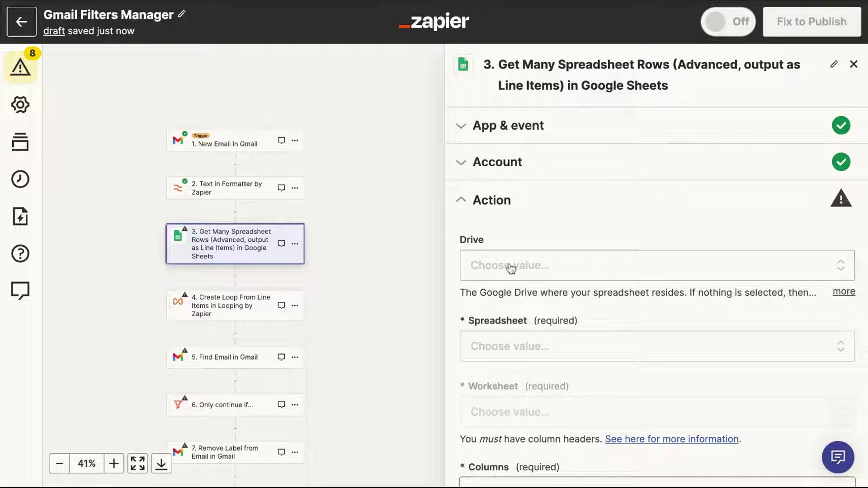
click(521, 349)
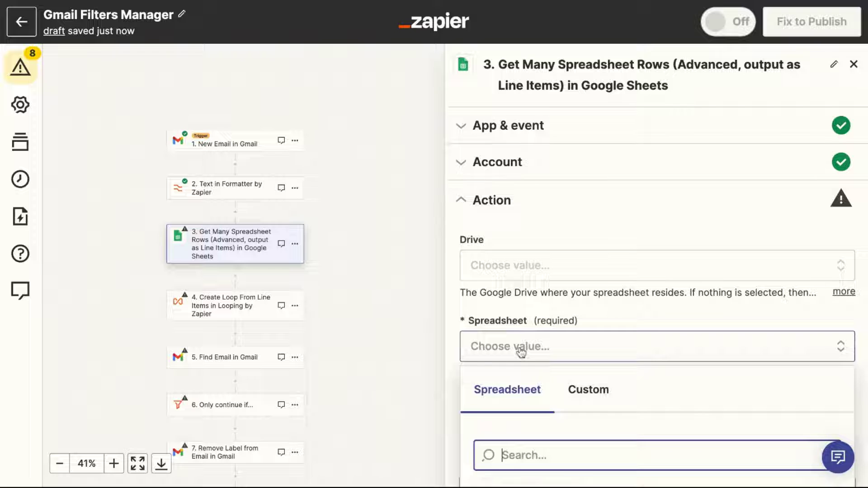
click(534, 328)
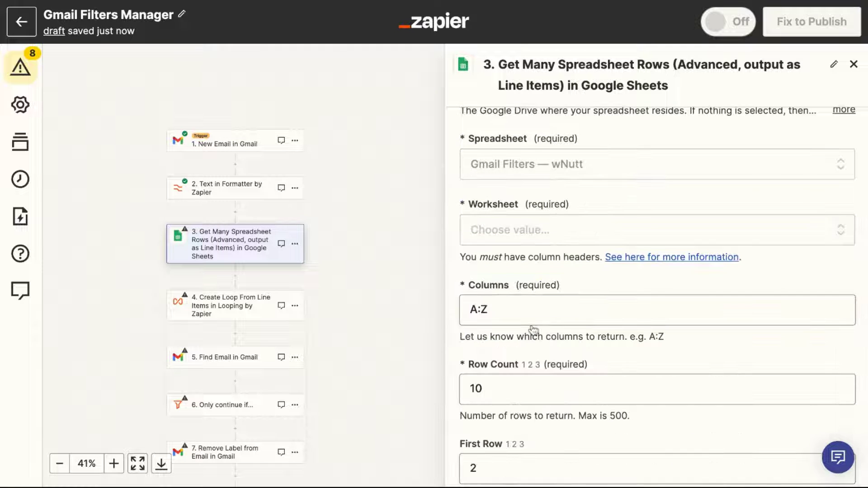
click(516, 230)
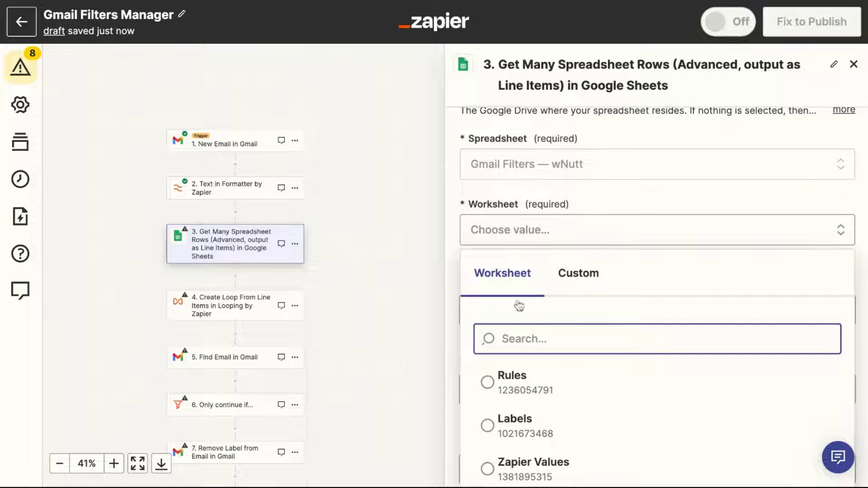
click(530, 376)
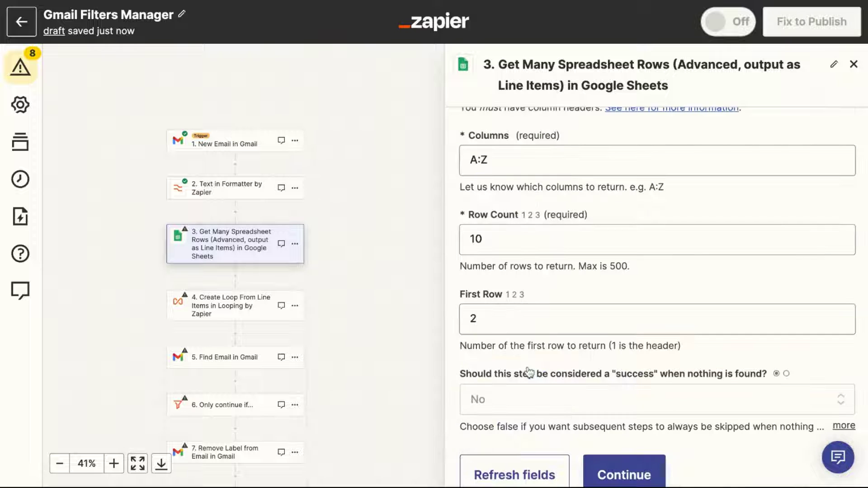
Replace step 3's Columns value A:Z with A:C copied from the sheet.
key(ctrl+Tab)
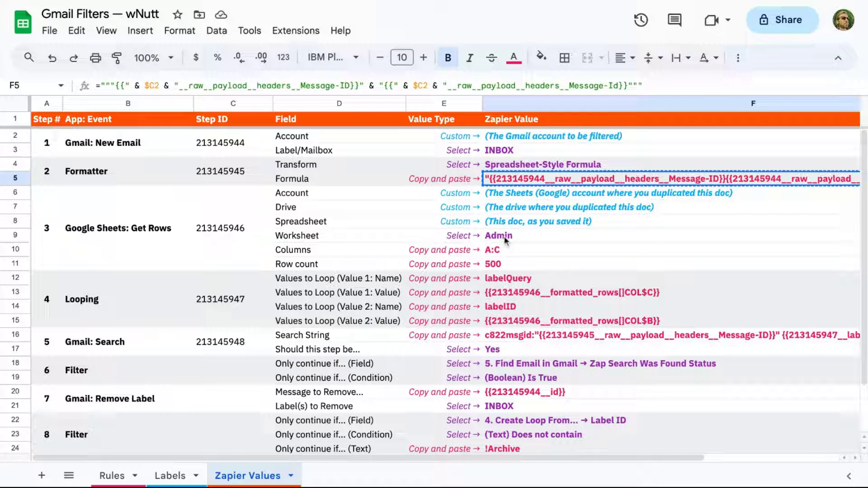
click(500, 252)
key(ctrl+c)
key(ctrl+Tab)
click(535, 160)
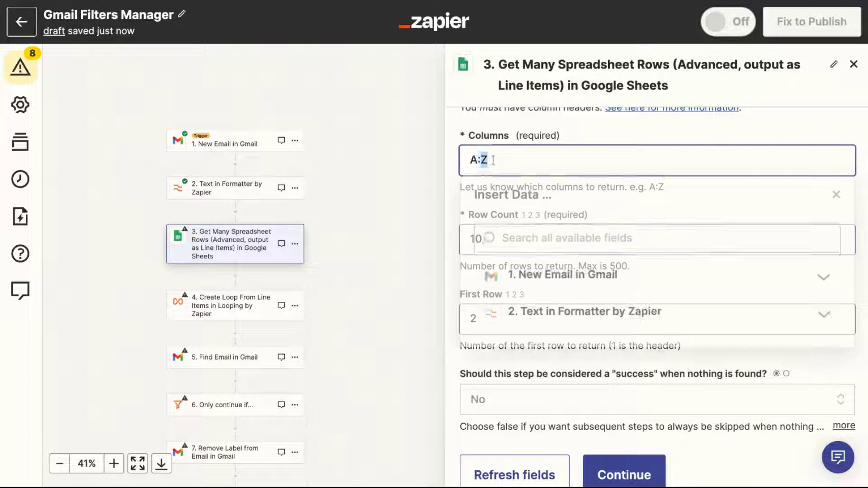
key(ctrl+a)
key(BackSpace)
key(ctrl+v)
click(535, 212)
Change Row Count from 10 to 500, then continue and test step 3.
click(508, 240)
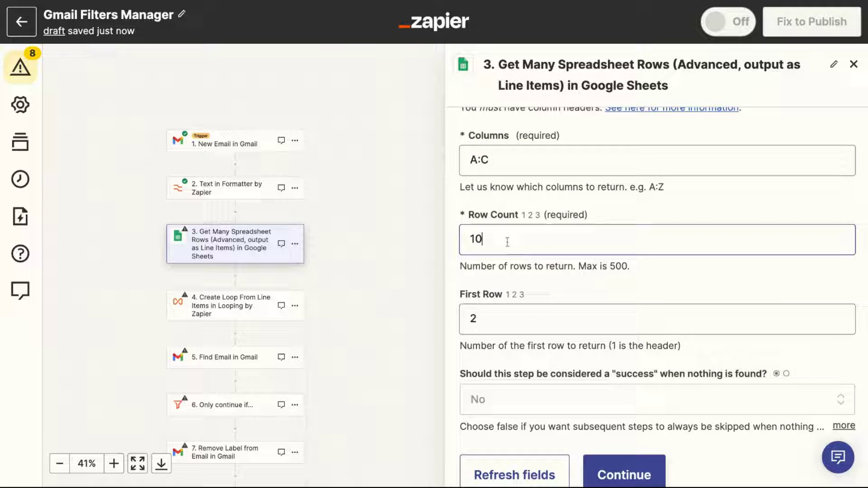
key(ctrl+a)
text(500)
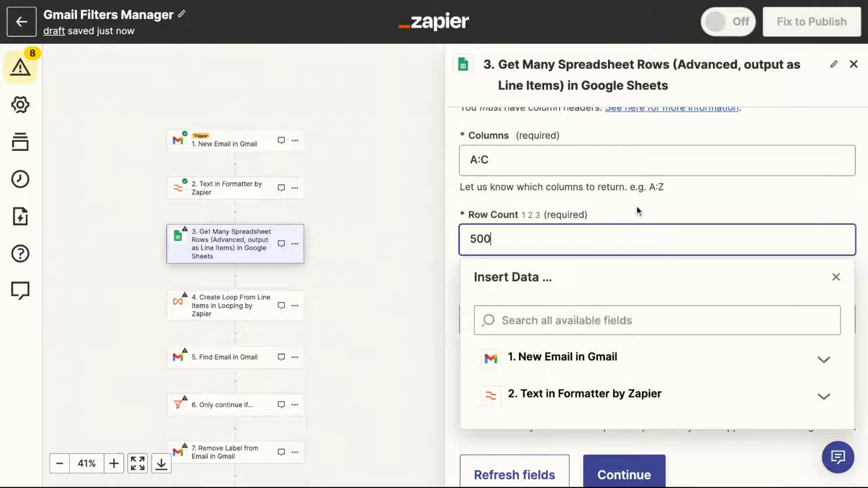
click(647, 207)
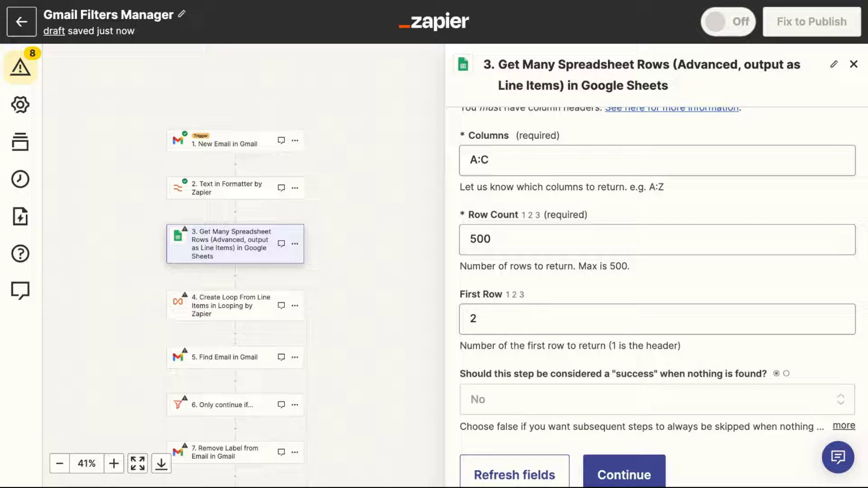
scroll(646, 208, down, 1)
click(619, 417)
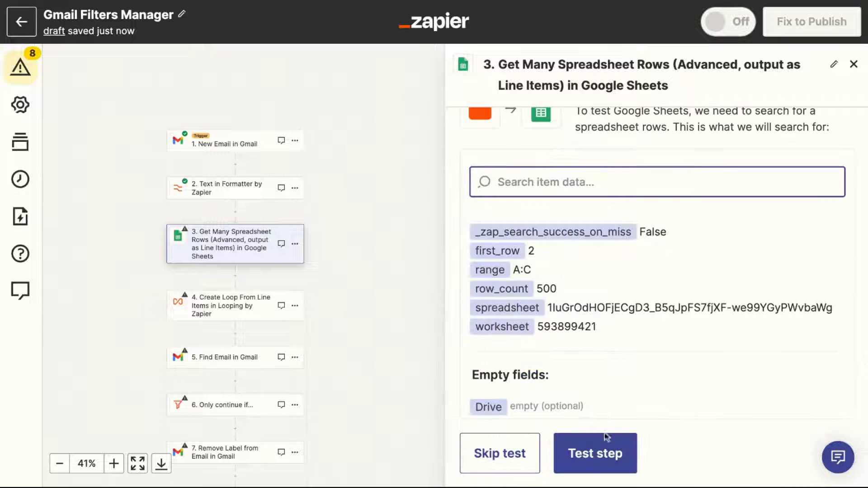
click(607, 450)
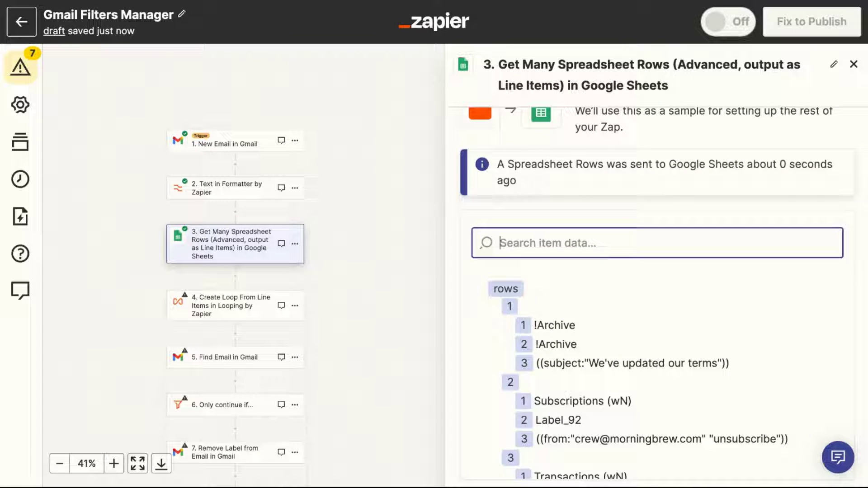
In step 4's Values to Loop, map labelQuery to step 3's Formatted Rows column C.
click(246, 316)
key(ctrl+Tab)
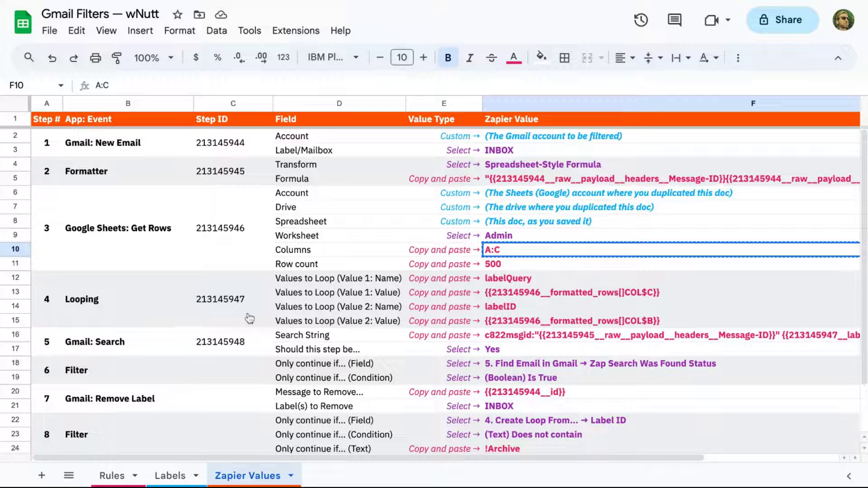
click(500, 281)
key(ctrl+c)
key(ctrl+shift+Tab)
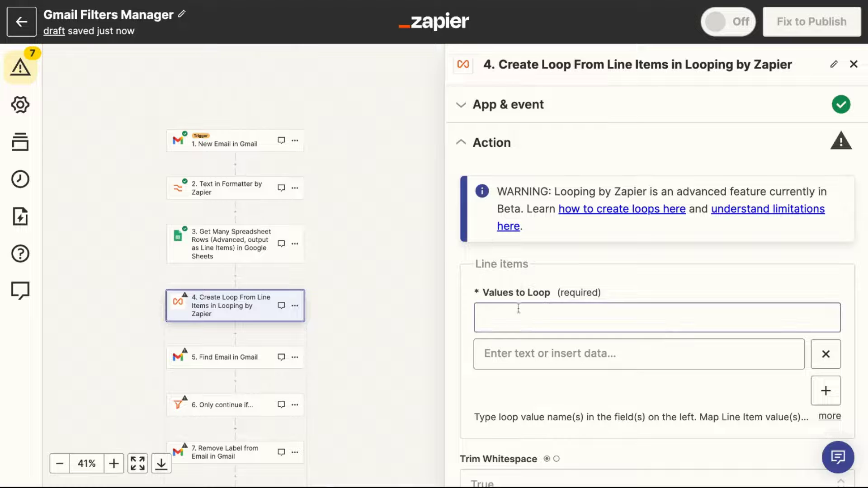
click(522, 320)
key(alt+Tab)
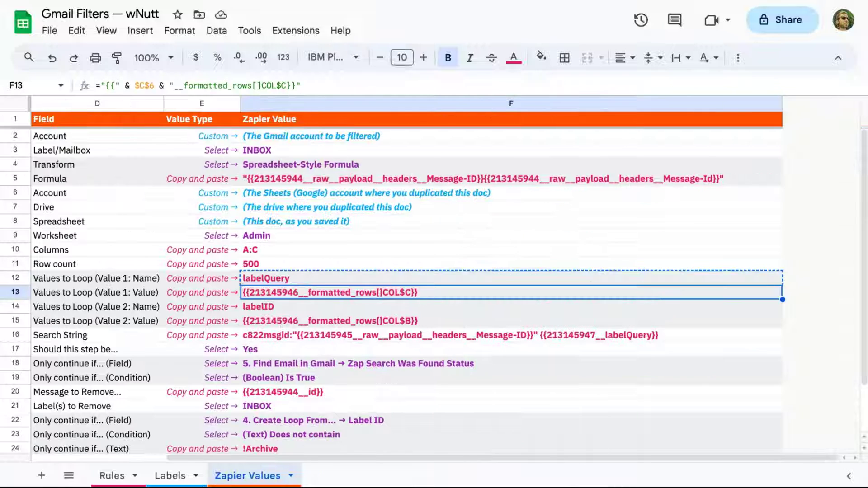
key(ctrl+c)
key(alt+Tab)
click(585, 357)
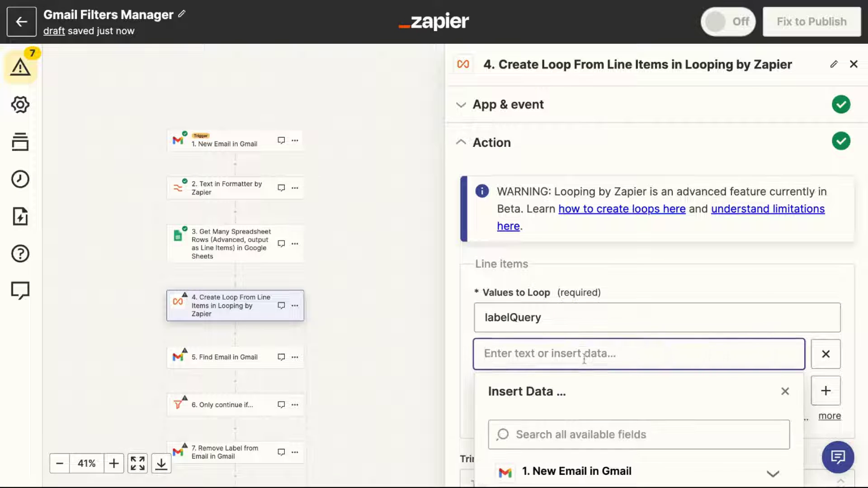
key(ctrl+v)
click(645, 283)
Add a second loop entry mapping labelID to step 3's column B rows.
click(823, 390)
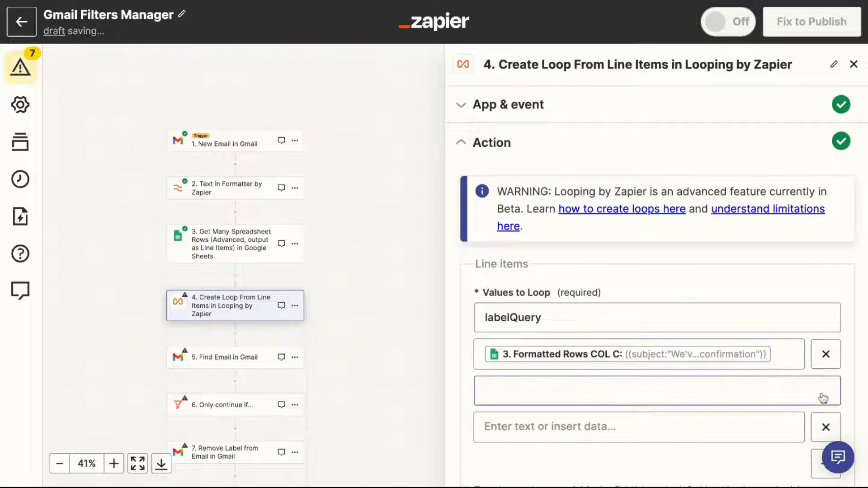
key(alt+Tab)
key(Down)
key(ctrl+c)
key(alt+Tab)
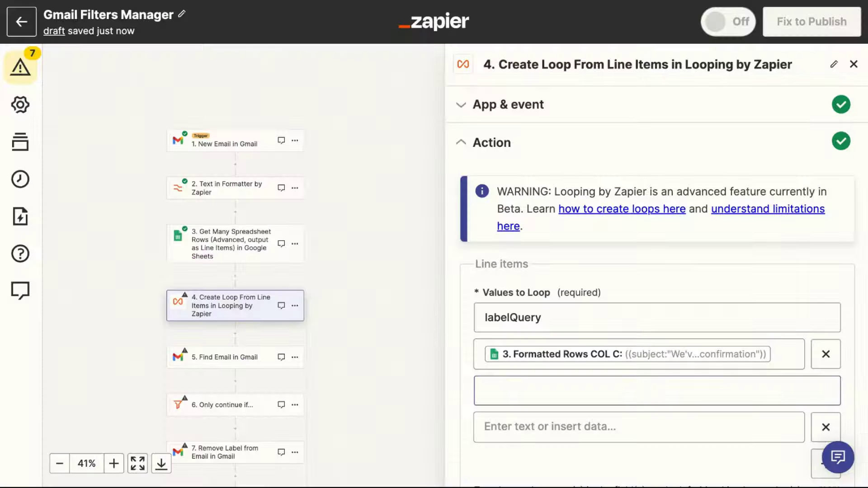
click(742, 389)
key(ctrl+v)
key(alt+Tab)
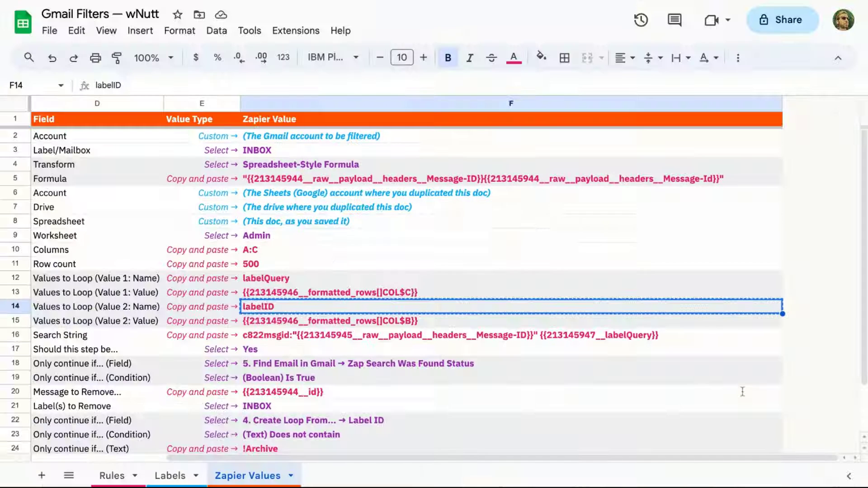
key(Down)
key(ctrl+c)
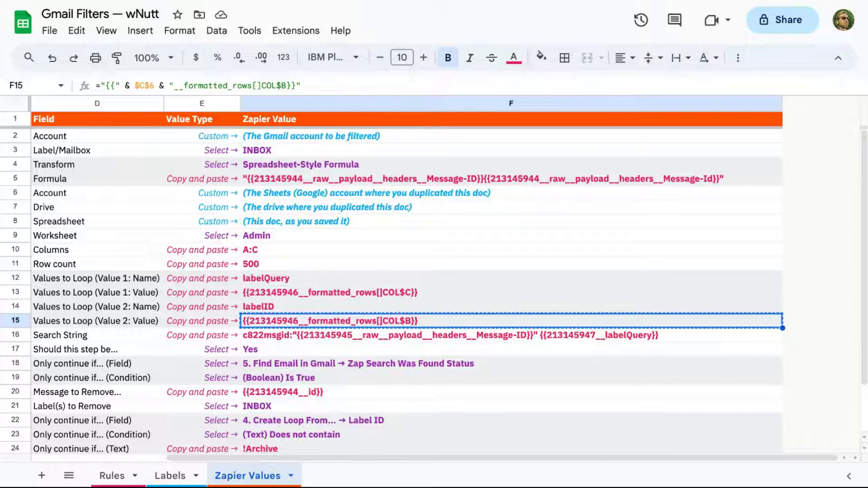
key(alt+Tab)
click(734, 432)
key(ctrl+v)
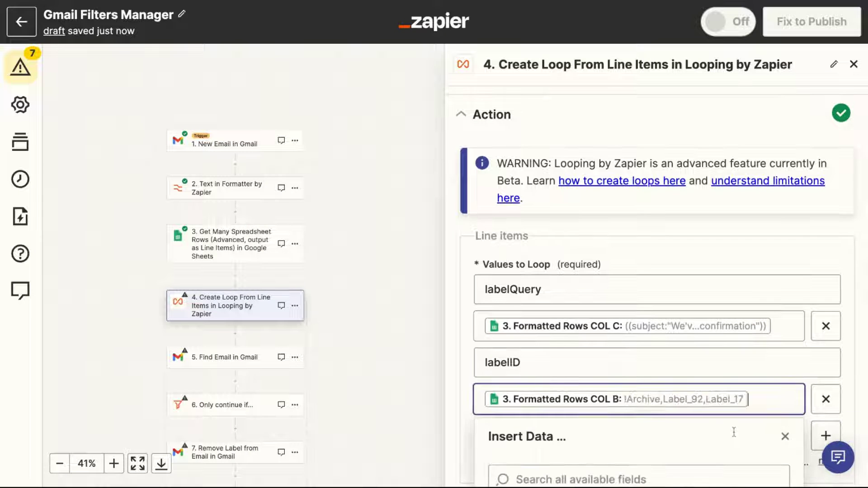
click(727, 258)
Continue and run the loop test successfully.
scroll(725, 262, down, 6)
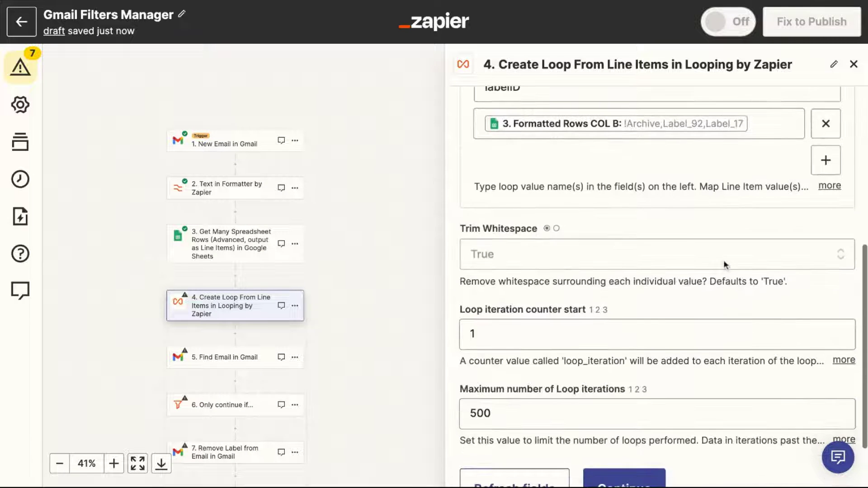
scroll(725, 265, down, 3)
click(650, 416)
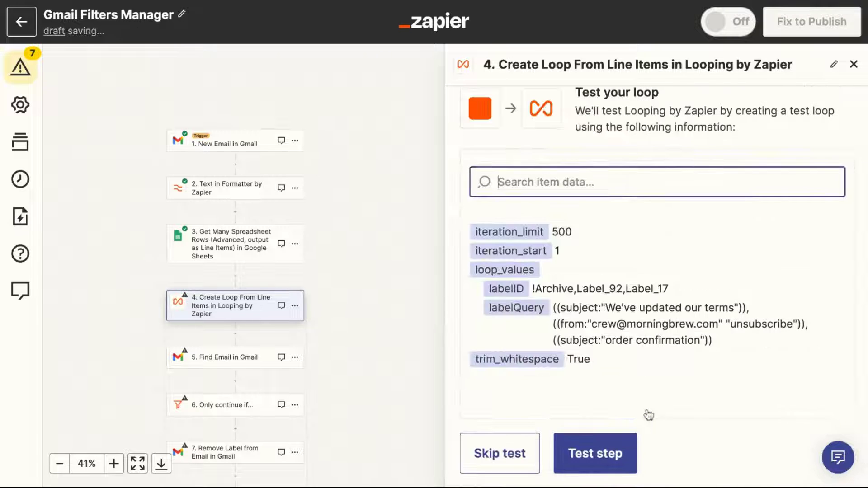
click(601, 459)
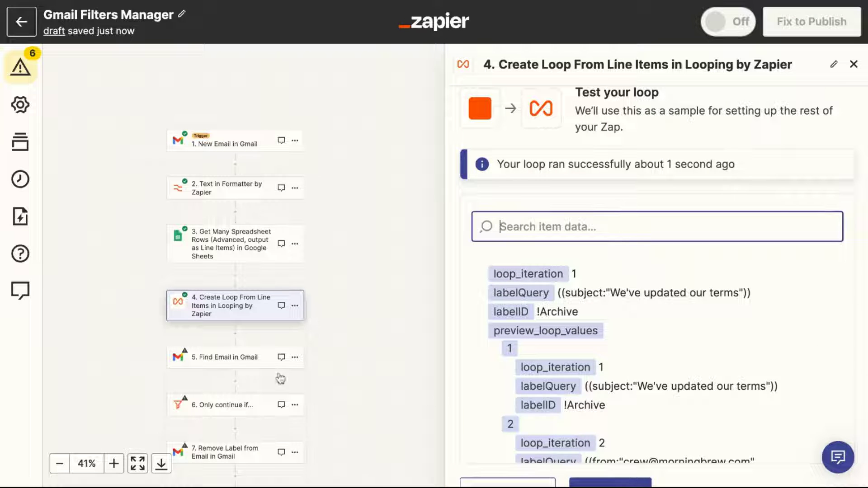
Fill step 5's Search String with the sheet's F16 value (Message ID plus labelQuery).
click(254, 364)
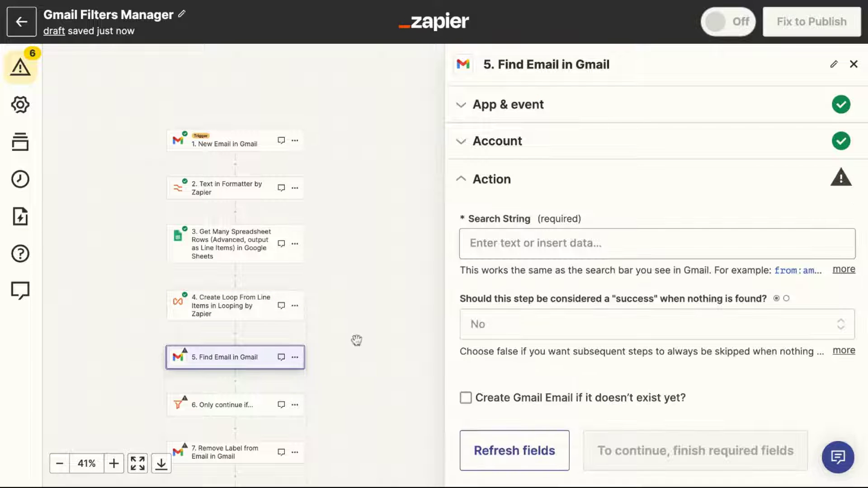
key(alt+Tab)
click(511, 335)
key(ctrl+c)
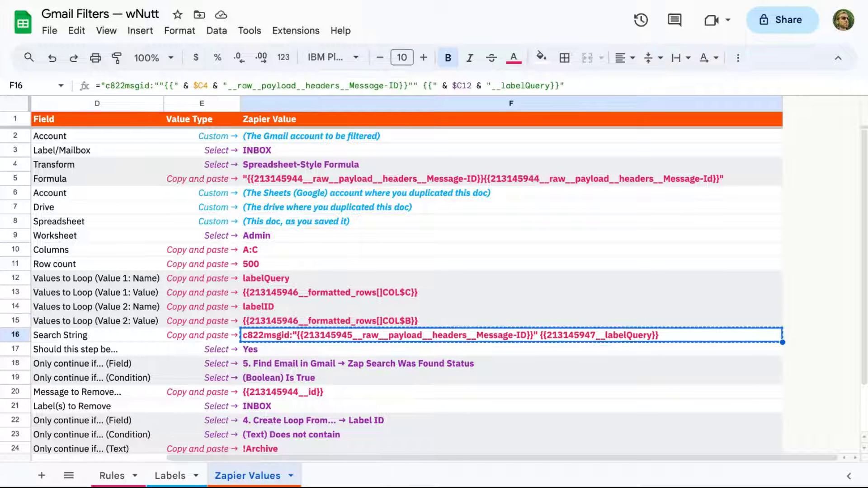
key(alt+Tab)
key(ctrl+v)
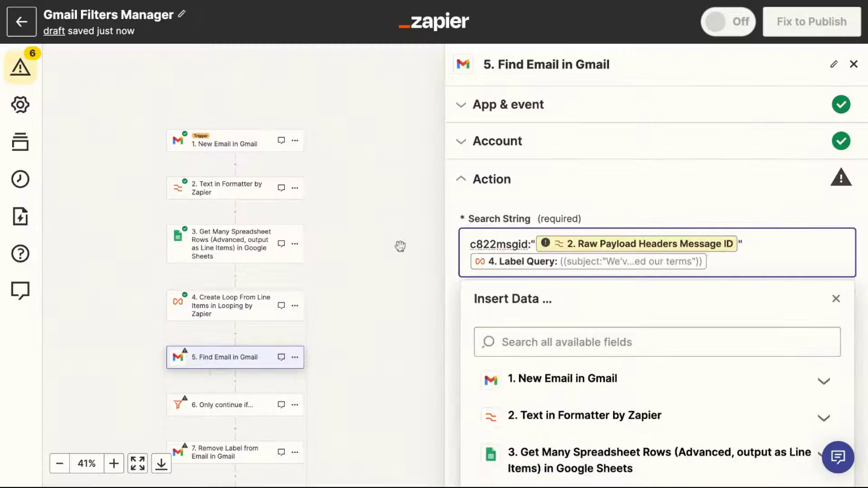
Set success-when-nothing-found to Yes and test the Find Email step.
key(alt+Tab)
key(alt+Tab)
click(480, 349)
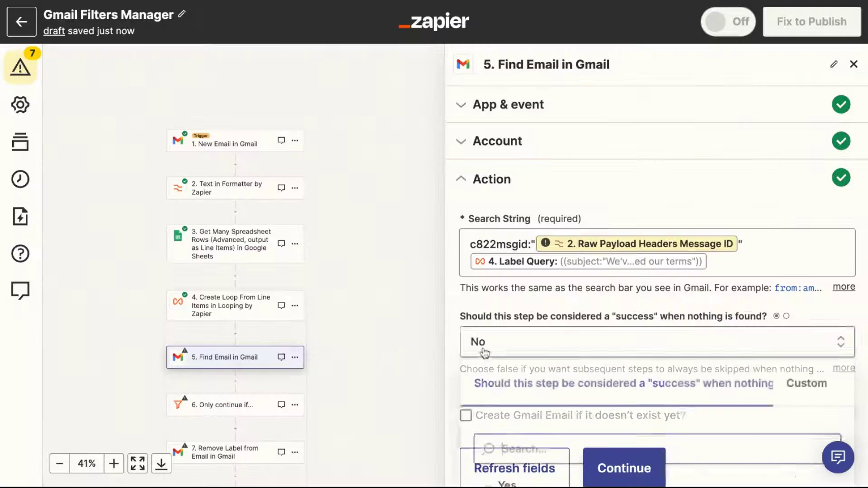
click(503, 360)
click(624, 418)
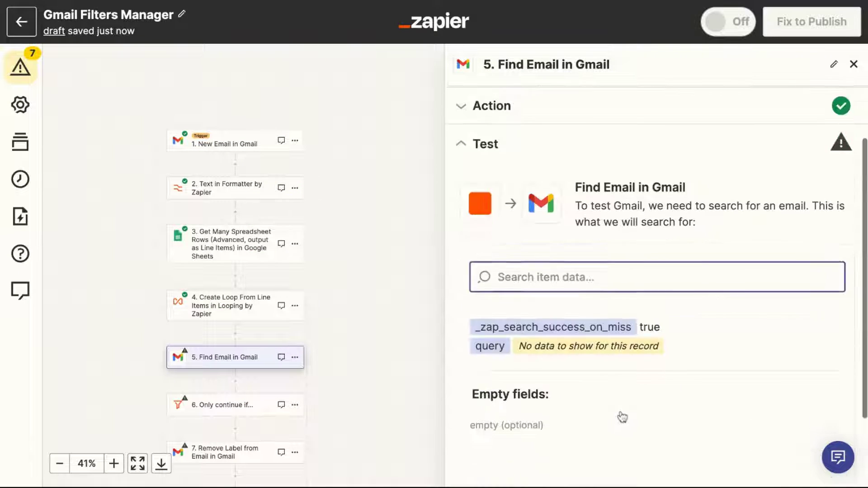
key(alt+Tab)
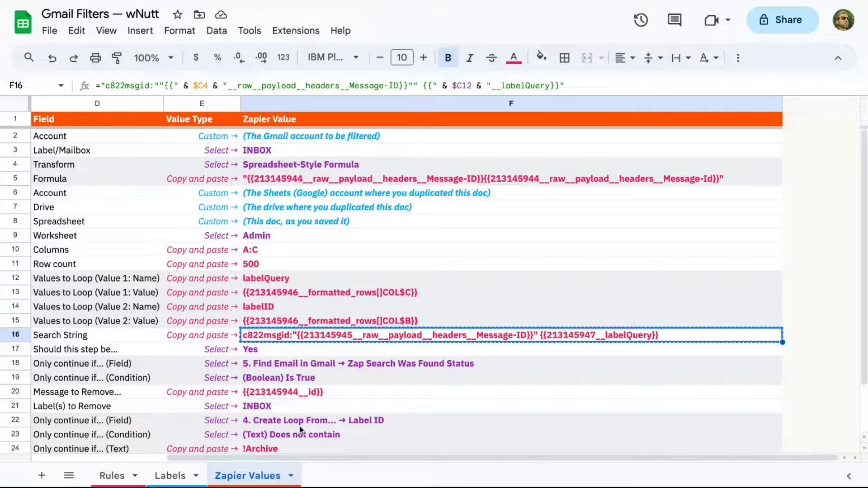
key(alt+Tab)
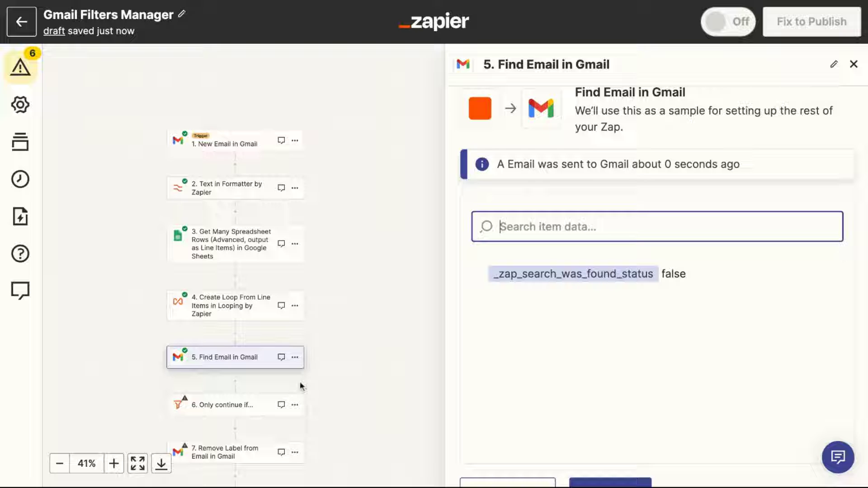
Filter step 6 on step 5's Zap Search Was Found Status being (Boolean) Is true, then test it.
click(243, 409)
click(494, 213)
scroll(519, 393, down, 1)
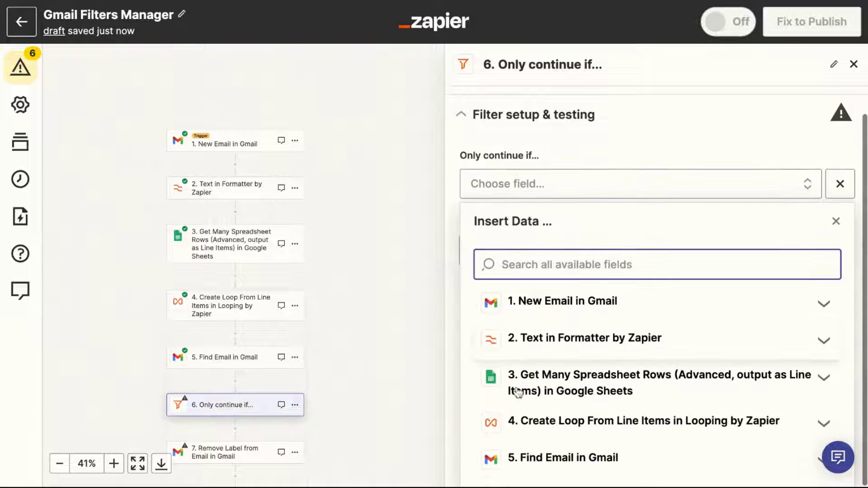
click(533, 456)
scroll(534, 453, down, 3)
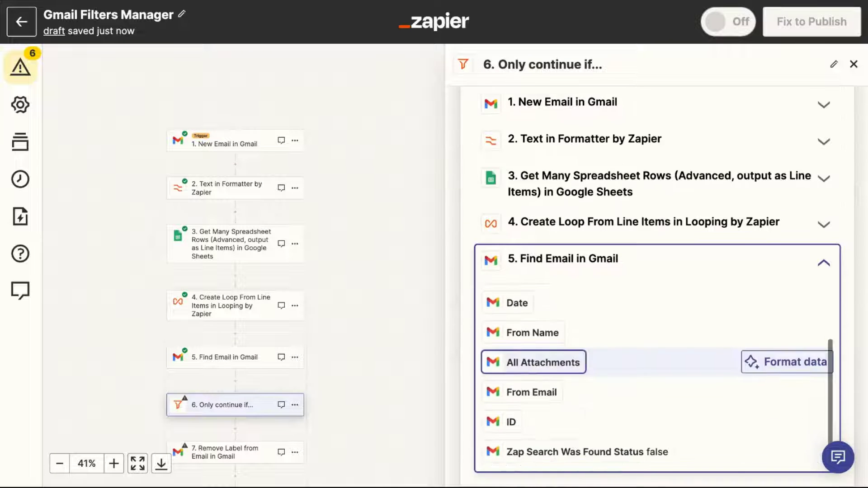
click(553, 455)
click(514, 258)
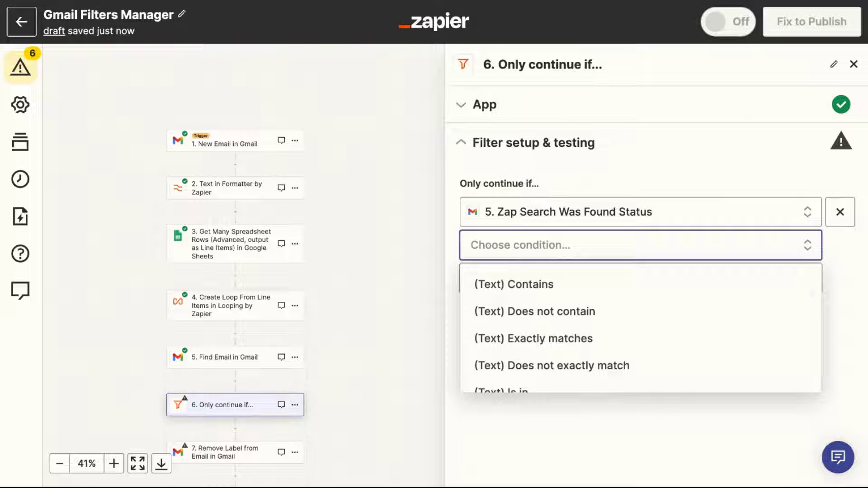
scroll(641, 328, down, 10)
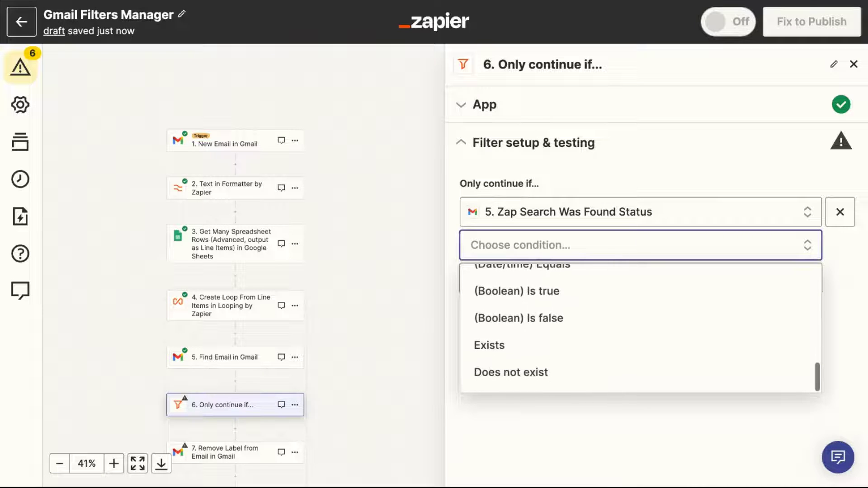
click(517, 291)
click(498, 405)
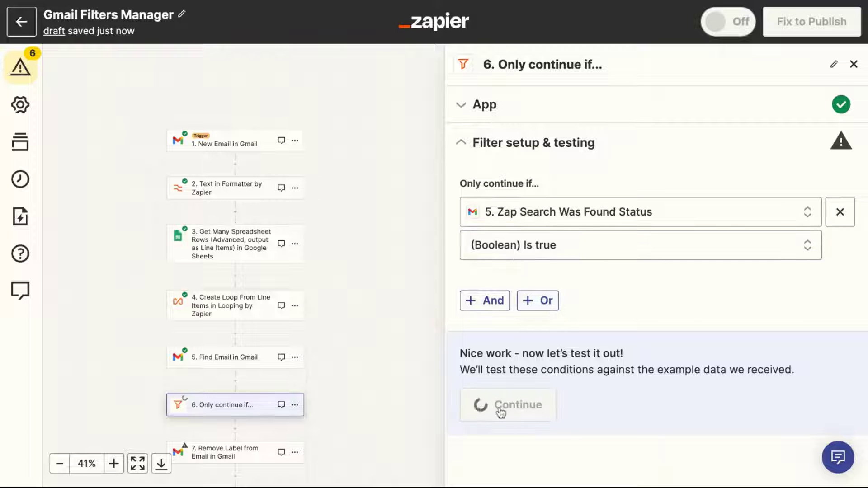
Set step 7's Message to Remove Label(s) From to step 1's email ID from F20 as custom data.
click(599, 449)
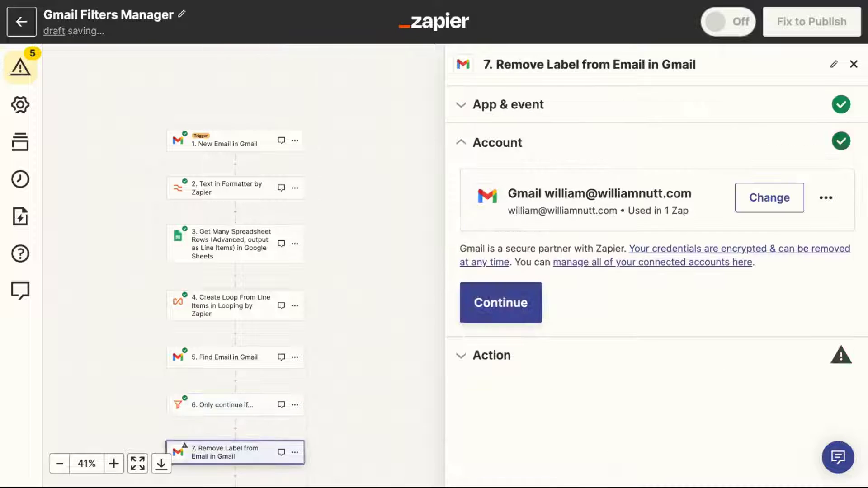
key(ctrl+Tab)
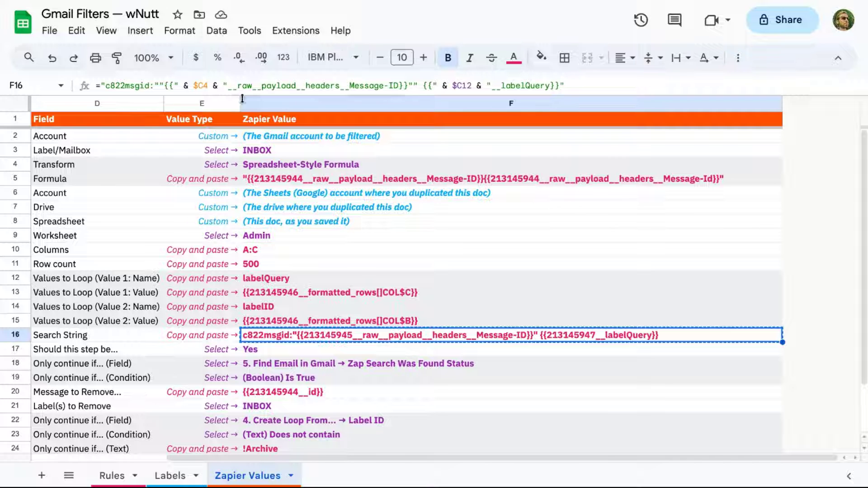
click(298, 393)
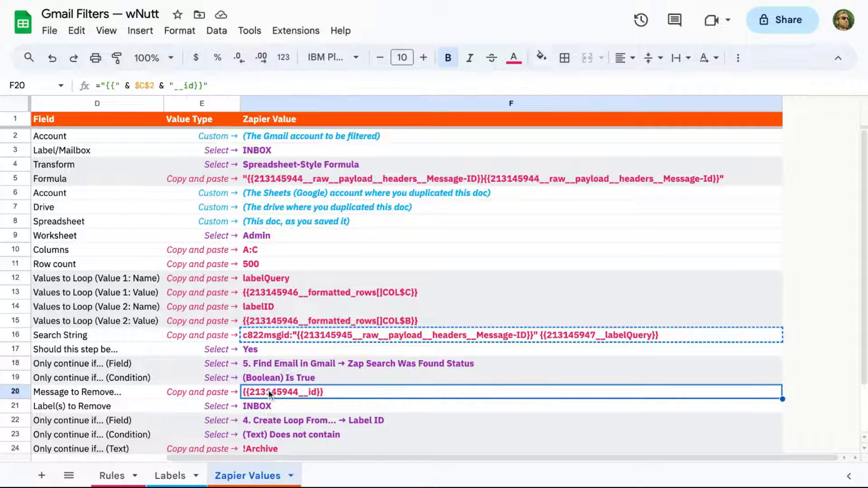
key(ctrl+c)
key(ctrl+shift+Tab)
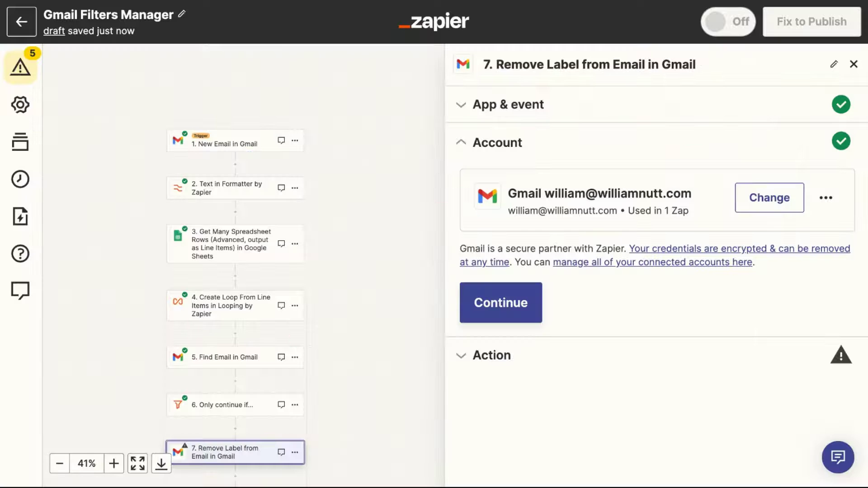
click(497, 356)
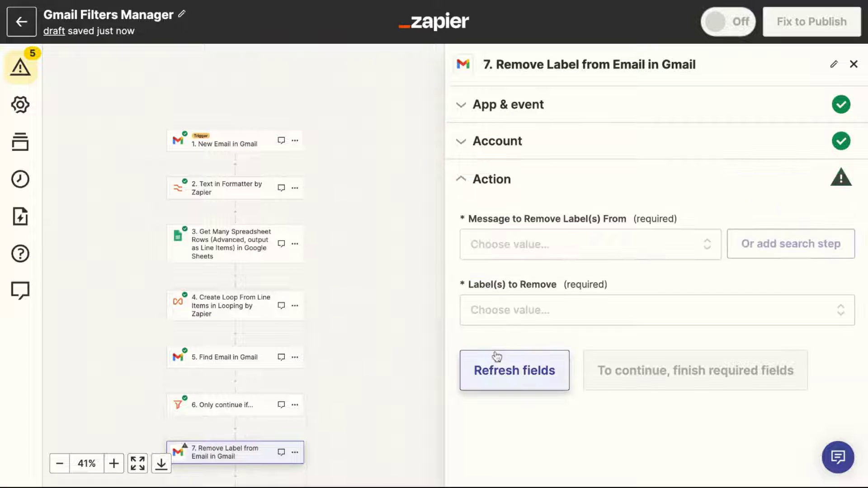
click(535, 240)
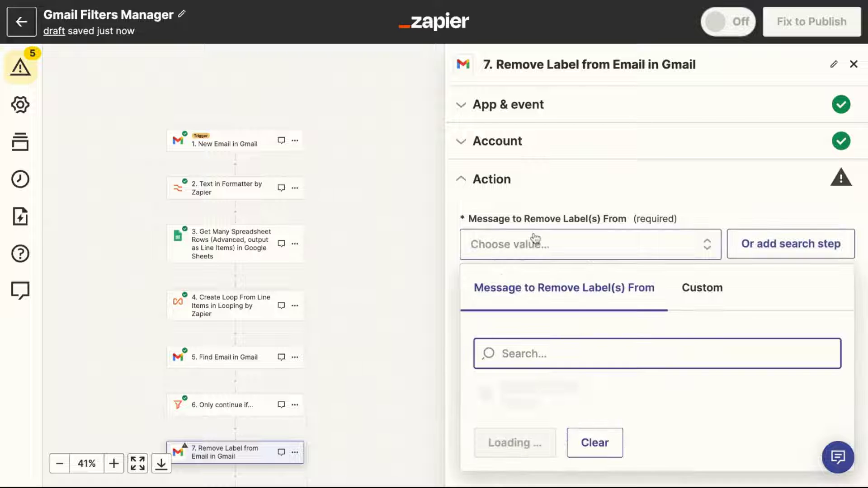
click(708, 294)
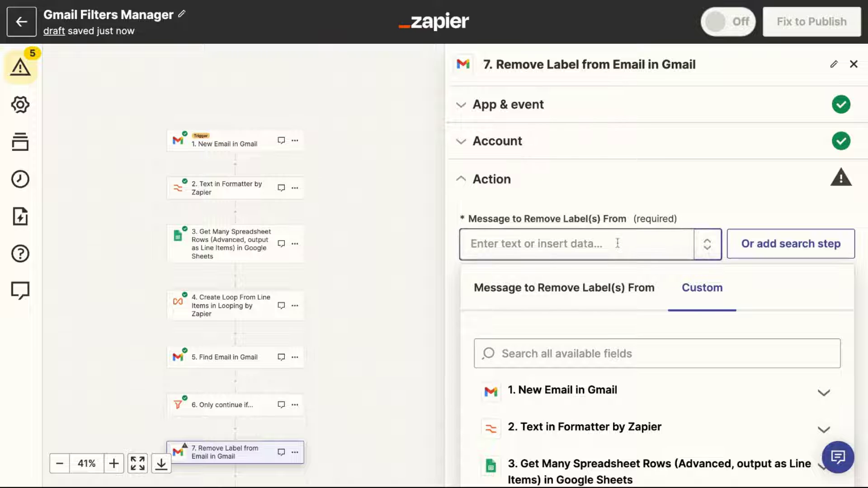
key(ctrl+v)
click(628, 189)
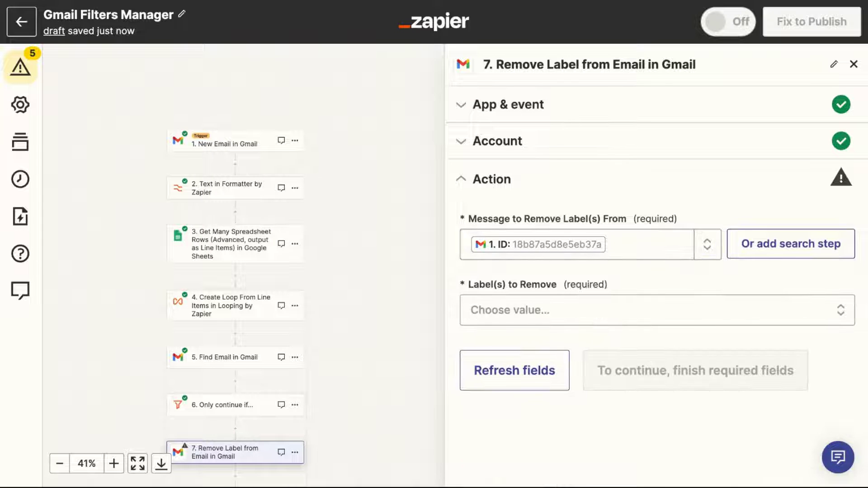
Choose INBOX as the label to remove, test step 7, and select !Archive in F24.
key(alt+Tab)
key(alt+Tab)
click(524, 311)
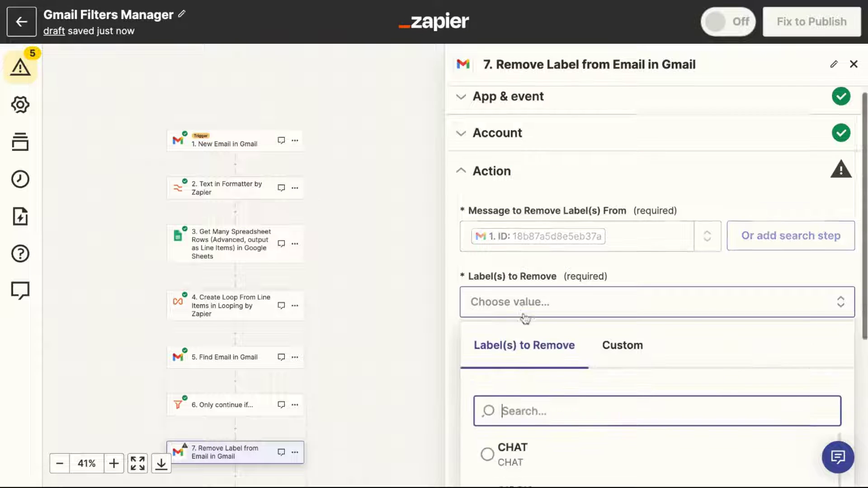
click(510, 268)
click(626, 410)
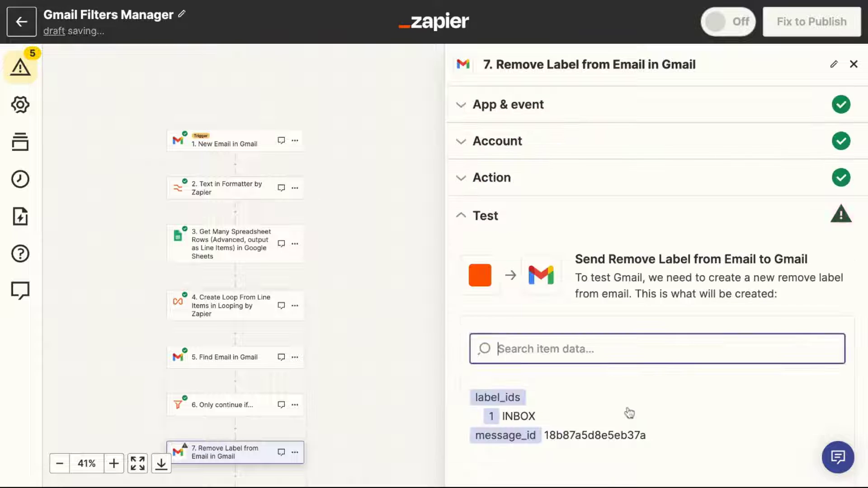
click(606, 452)
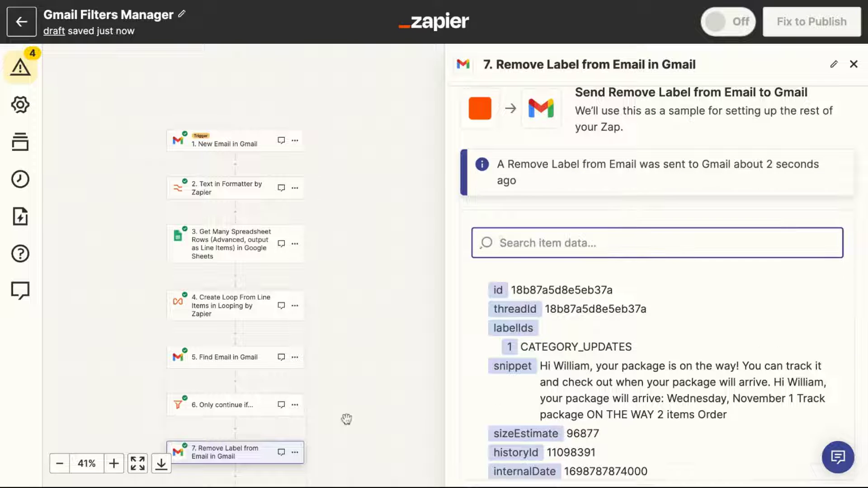
scroll(465, 419, down, 3)
click(620, 455)
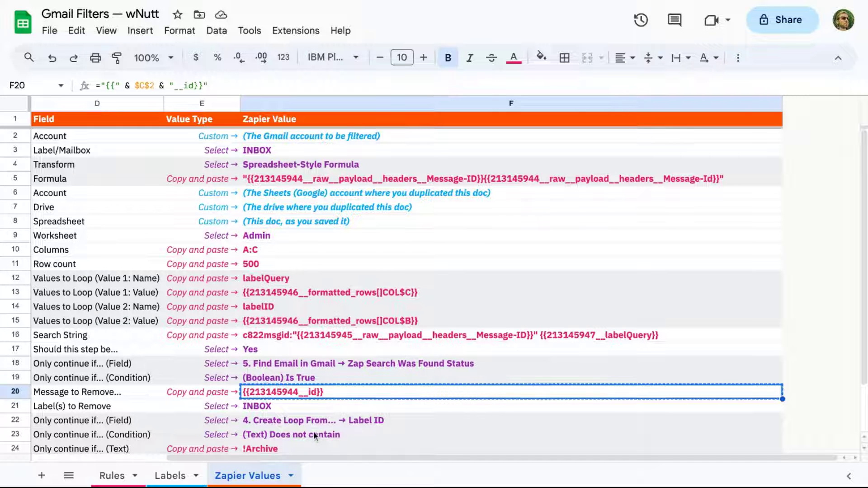
scroll(313, 431, down, 1)
click(315, 434)
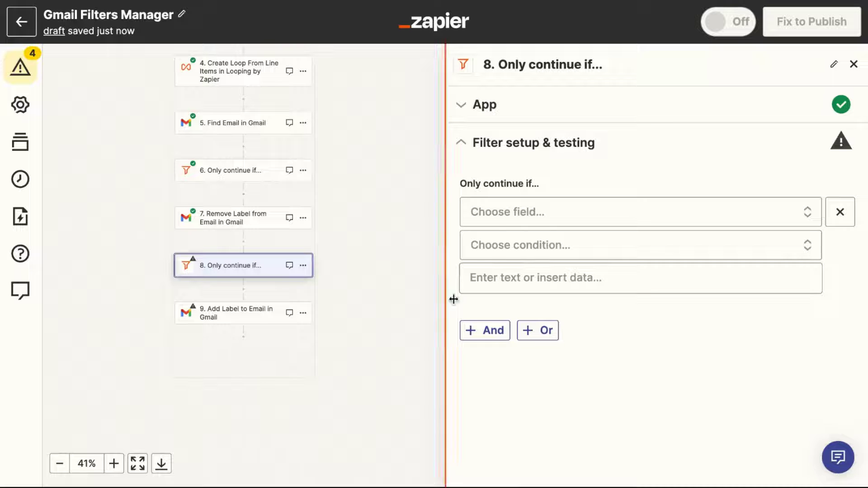
Filter step 8 on 4. Label ID with (Text) Does not contain !Archive, then test it.
click(498, 217)
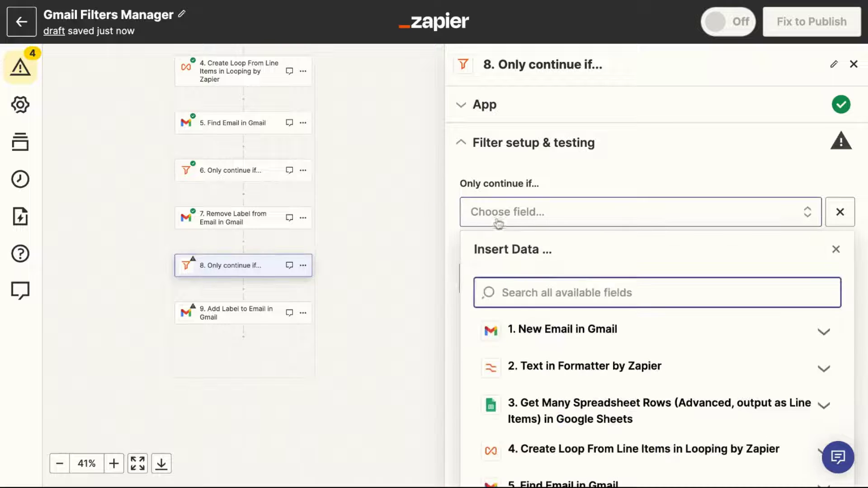
click(527, 448)
scroll(583, 387, down, 2)
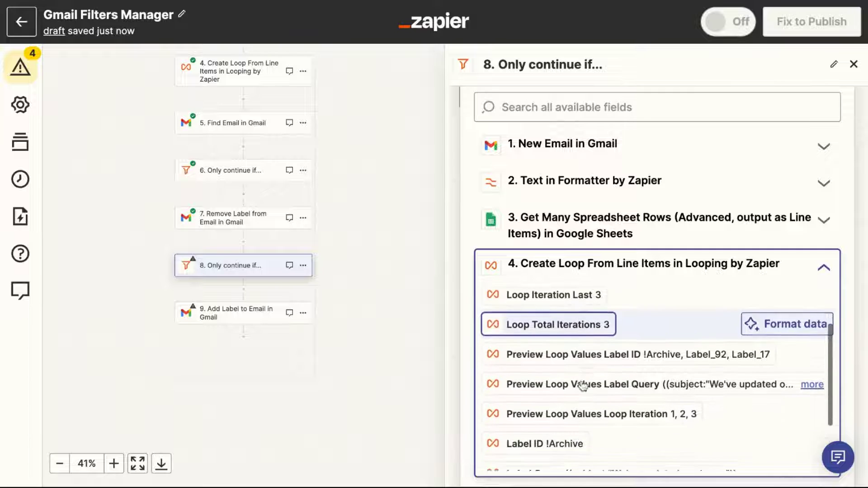
click(525, 422)
click(520, 255)
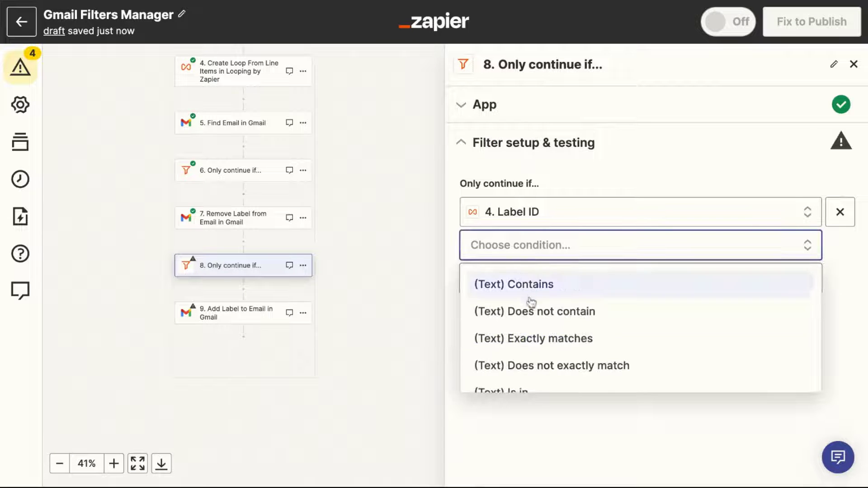
click(535, 311)
key(ctrl+v)
click(615, 165)
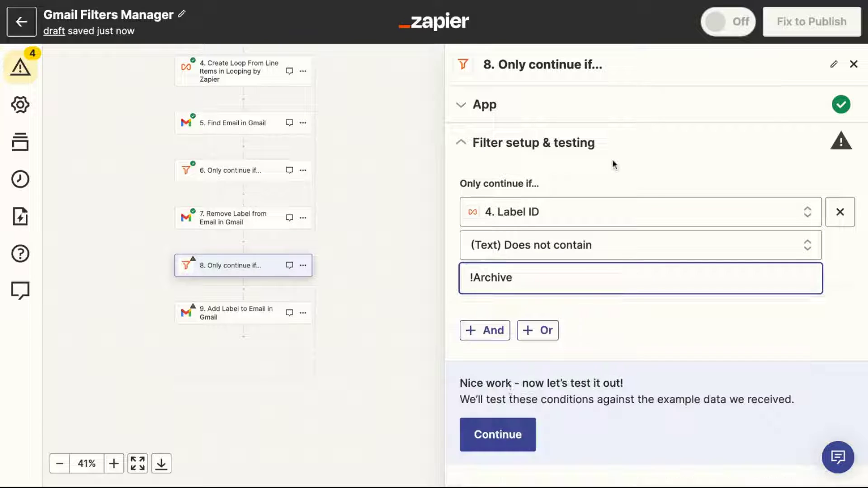
click(501, 440)
Set step 9's Label(s) to Add to the loop's Action ID reference from F25.
click(606, 454)
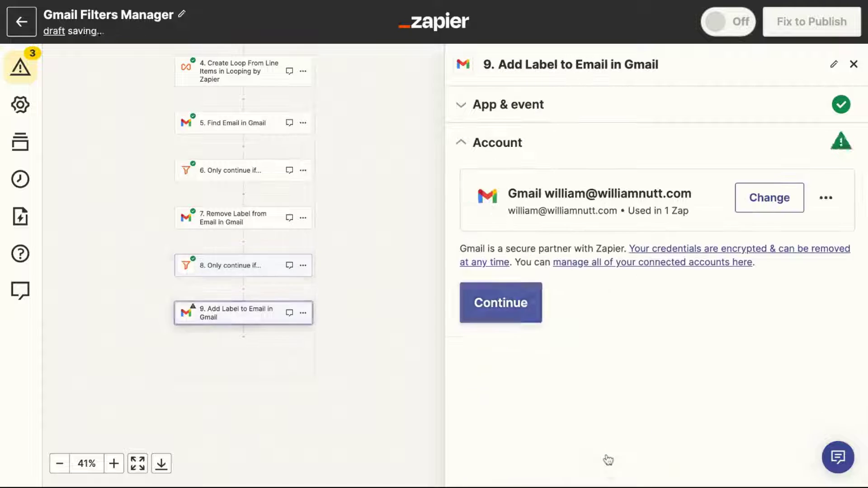
click(503, 355)
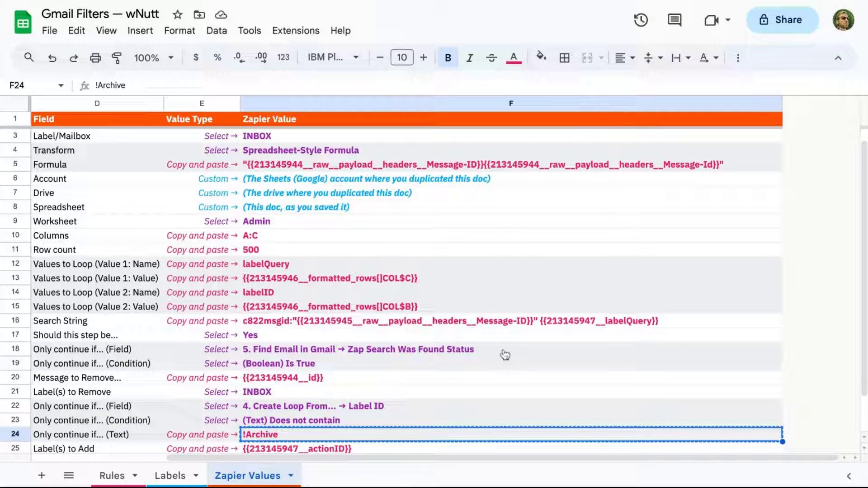
scroll(505, 355, down, 1)
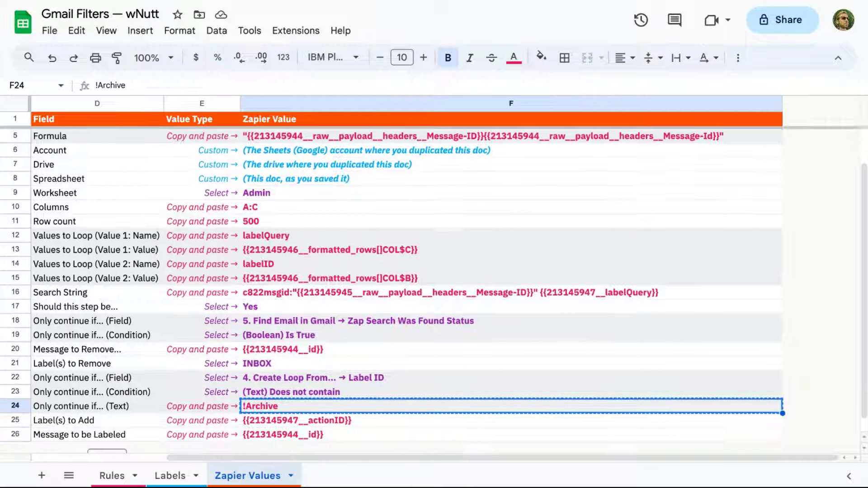
click(511, 420)
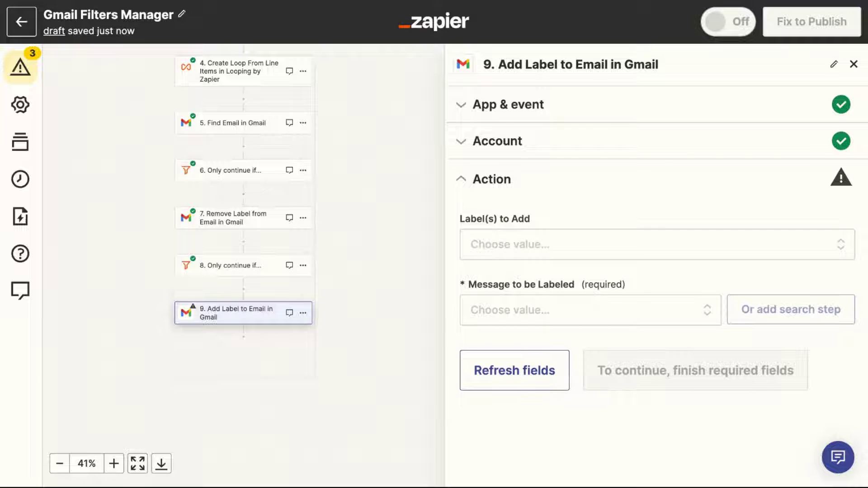
click(477, 245)
click(595, 288)
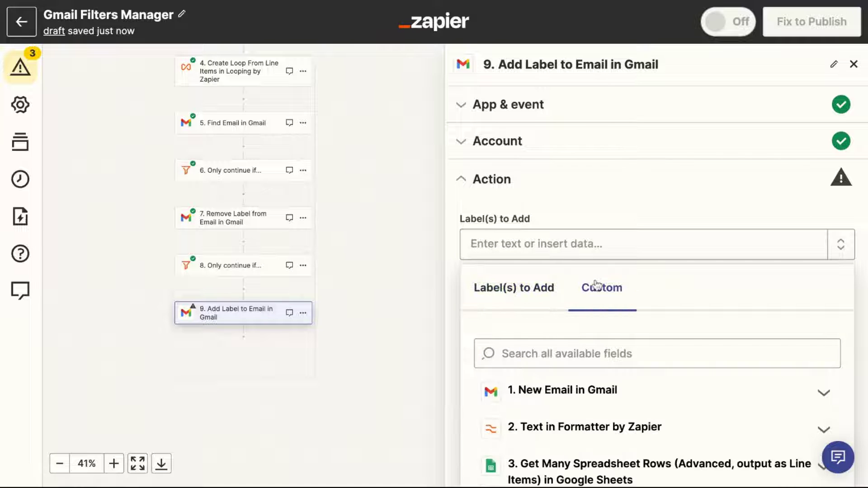
key(ctrl+v)
click(592, 203)
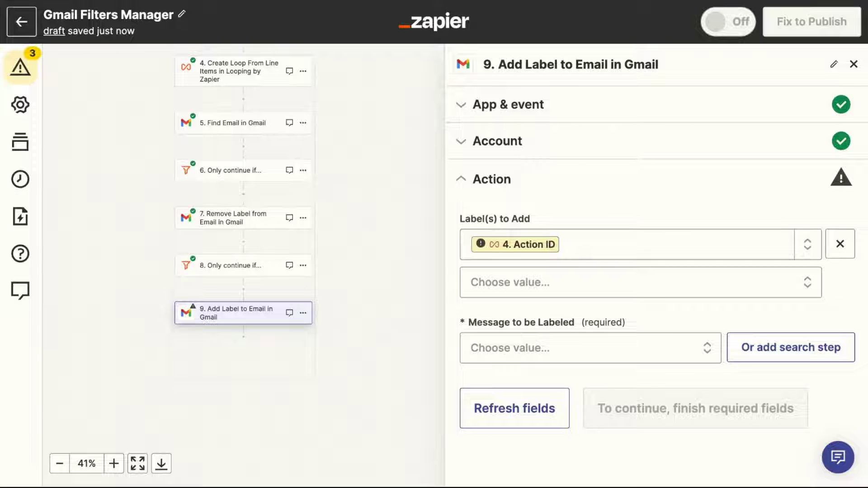
Set Message to be Labeled to step 1's email ID from F26 and continue to testing.
key(alt+Tab)
key(Down)
key(ctrl+c)
key(alt+Tab)
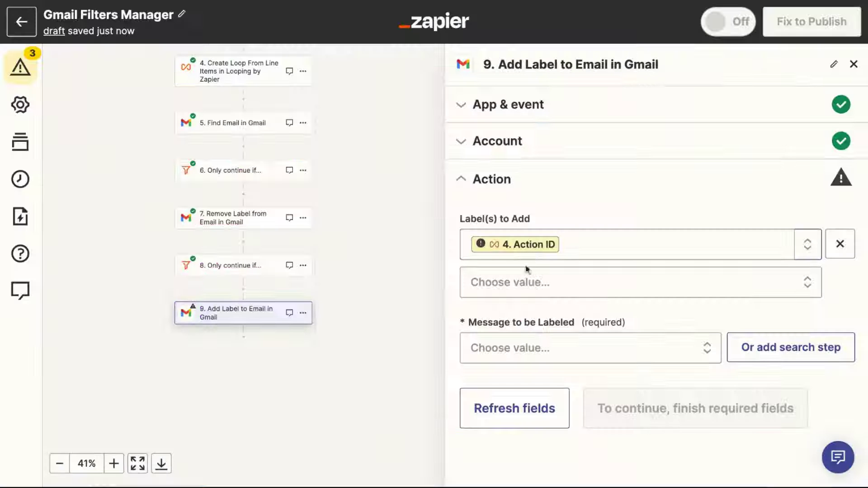
click(525, 348)
click(642, 392)
key(ctrl+v)
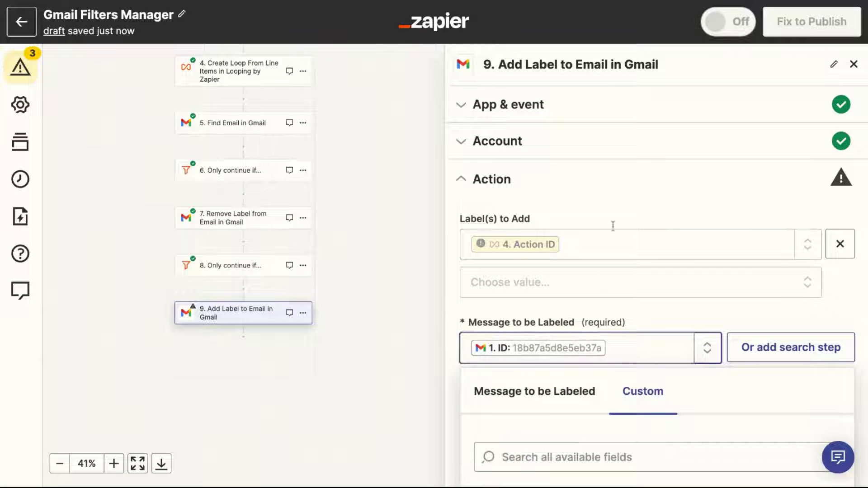
click(623, 189)
click(621, 411)
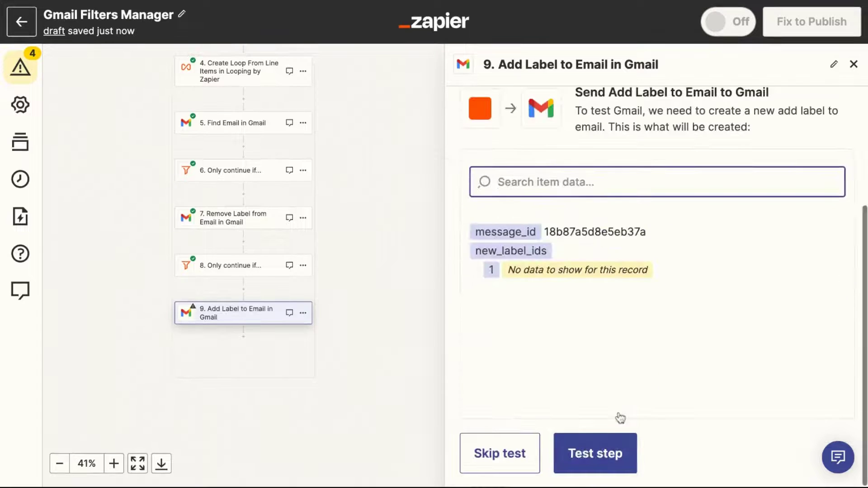
Run step 9's test, then skip it after the empty-label-ID error and confirm.
click(595, 465)
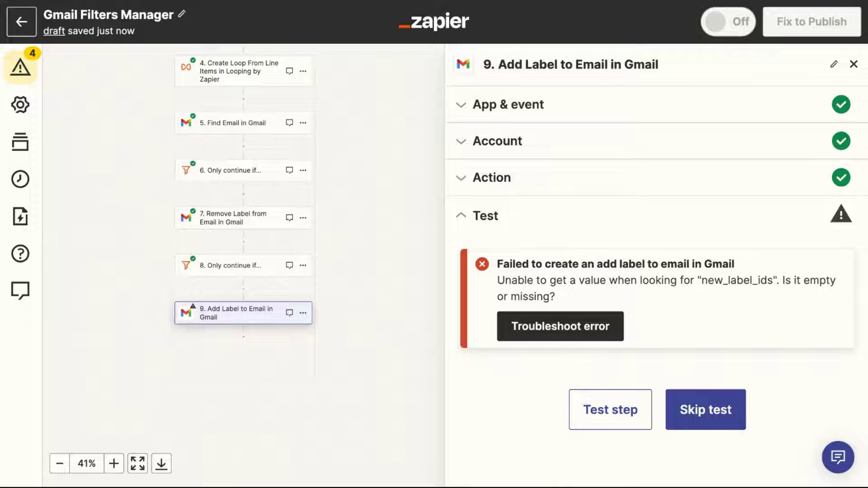
click(706, 410)
click(484, 286)
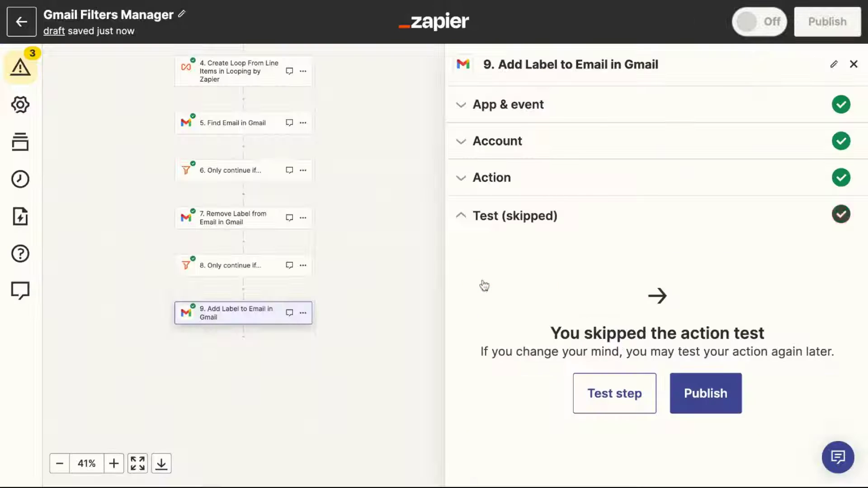